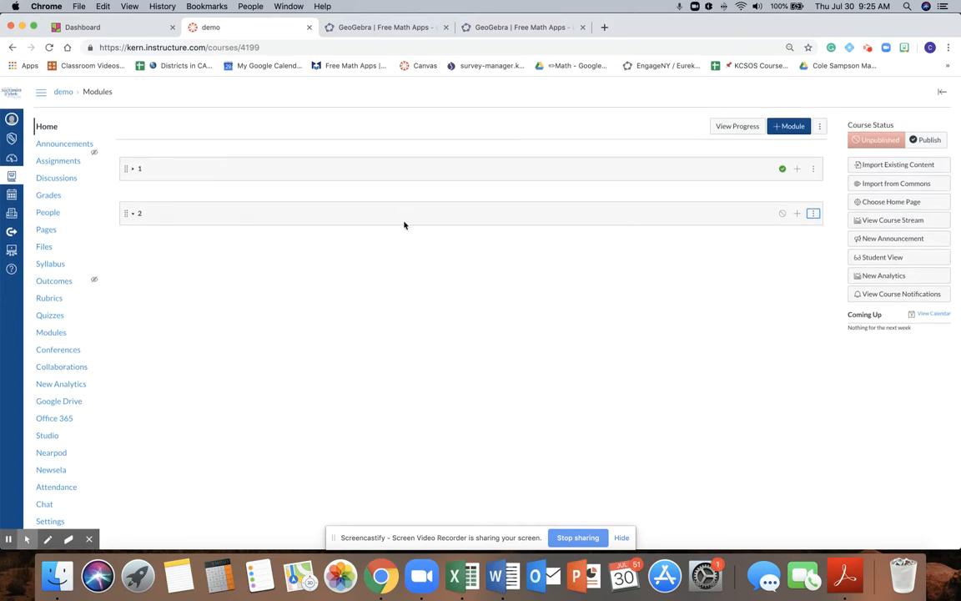
Step: Switch to the GeoGebra site and look over the apps and classroom resources offered on its home page
{"action": "left_click", "coordinate": [376, 29]}
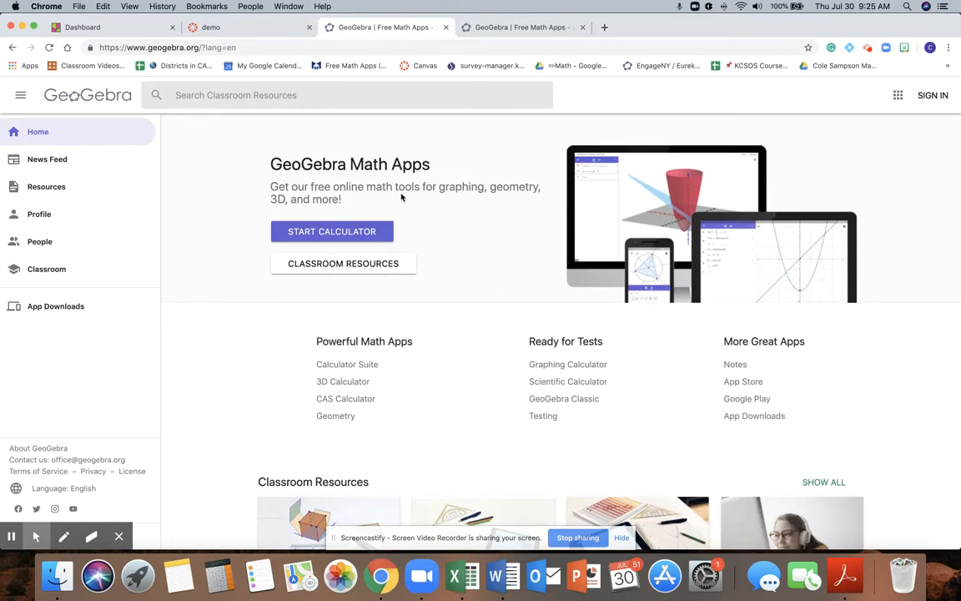
{"action": "scroll", "coordinate": [401, 196], "scroll_direction": "down", "scroll_amount": 10}
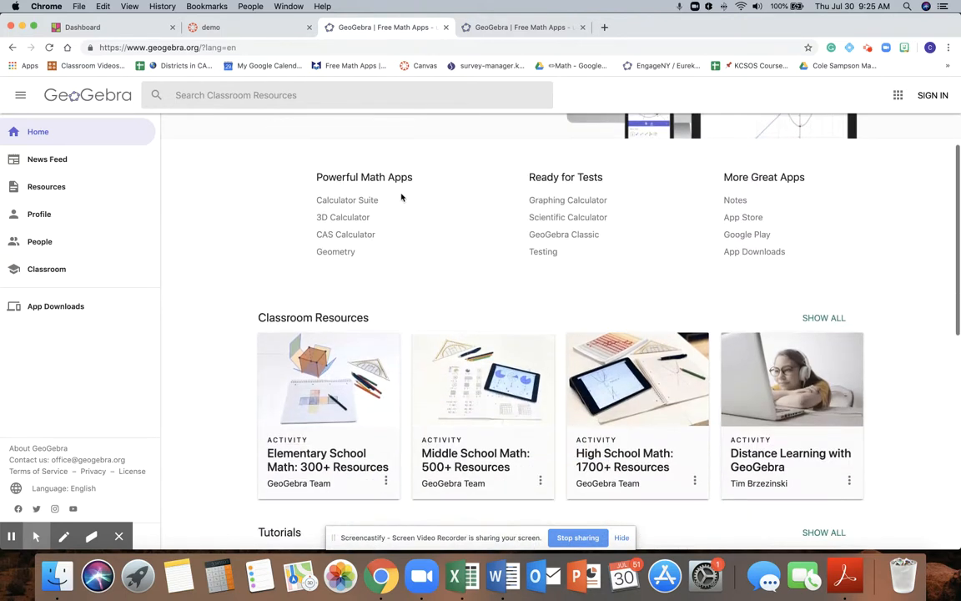
{"action": "scroll", "coordinate": [402, 196], "scroll_direction": "down", "scroll_amount": 2}
{"action": "scroll", "coordinate": [423, 215], "scroll_direction": "down", "scroll_amount": 6}
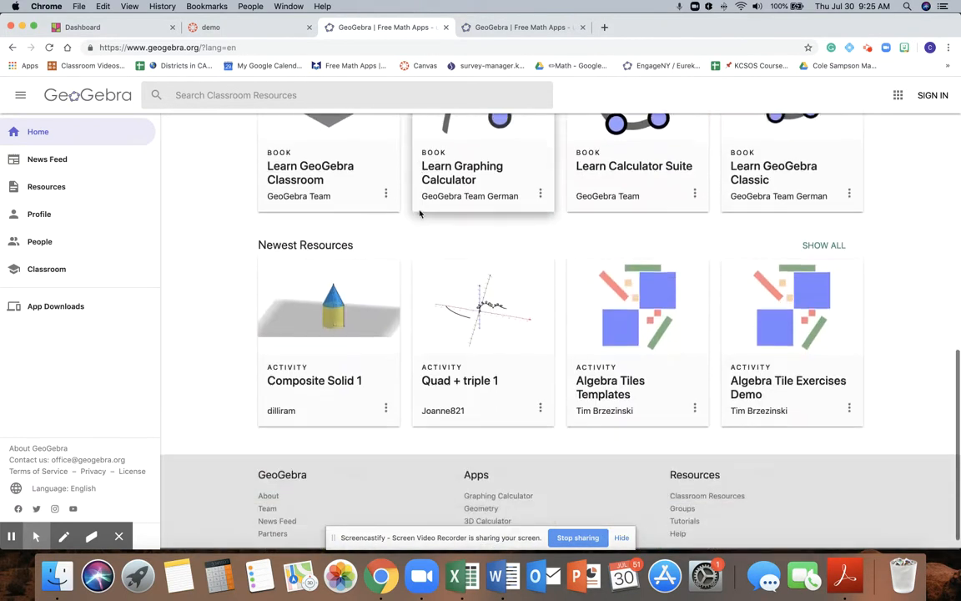
{"action": "scroll", "coordinate": [439, 239], "scroll_direction": "up", "scroll_amount": 4}
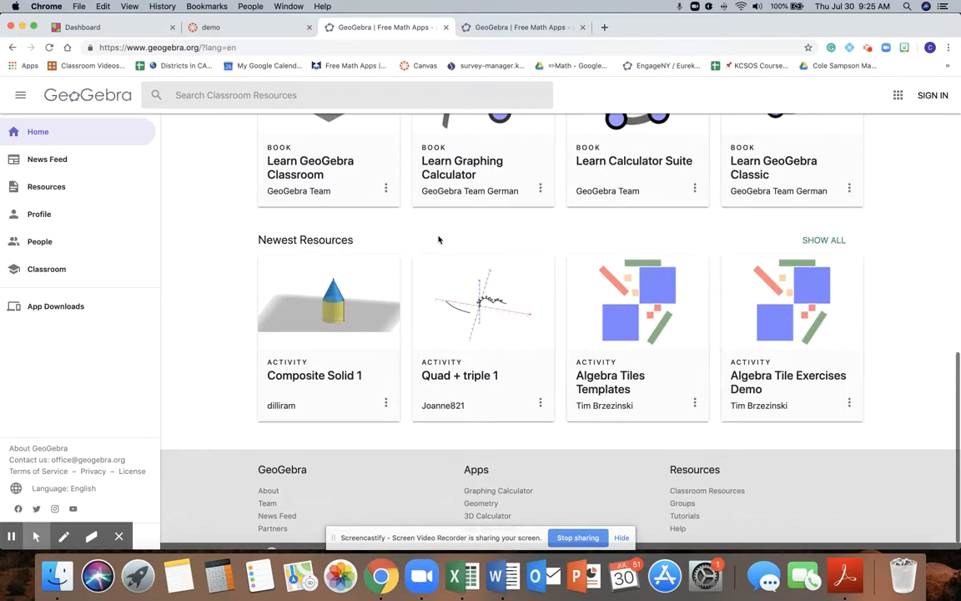
{"action": "scroll", "coordinate": [439, 239], "scroll_direction": "up", "scroll_amount": 10}
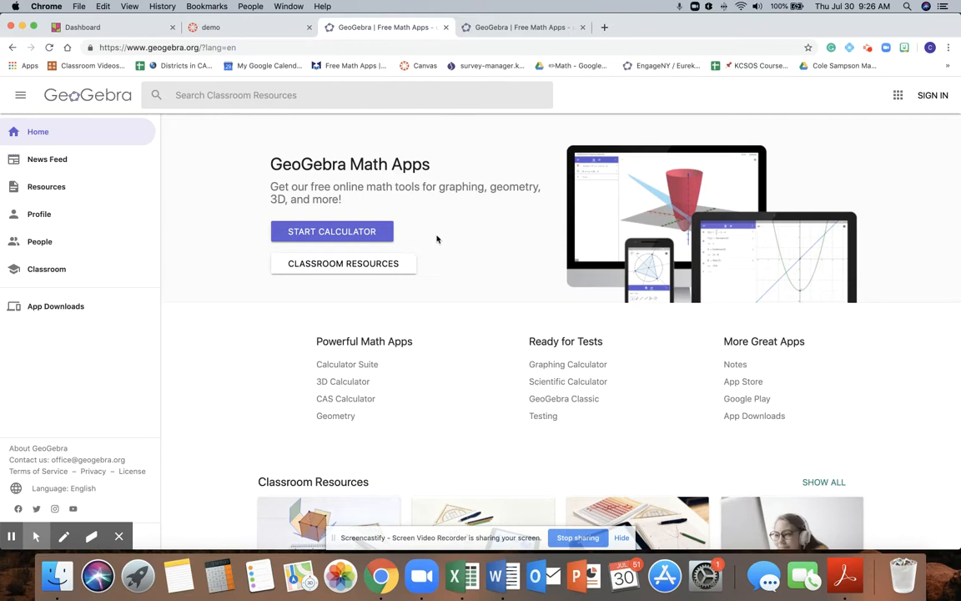
Step: Search GeoGebra's classroom resources for "adding with base ten"
{"action": "left_click", "coordinate": [321, 94]}
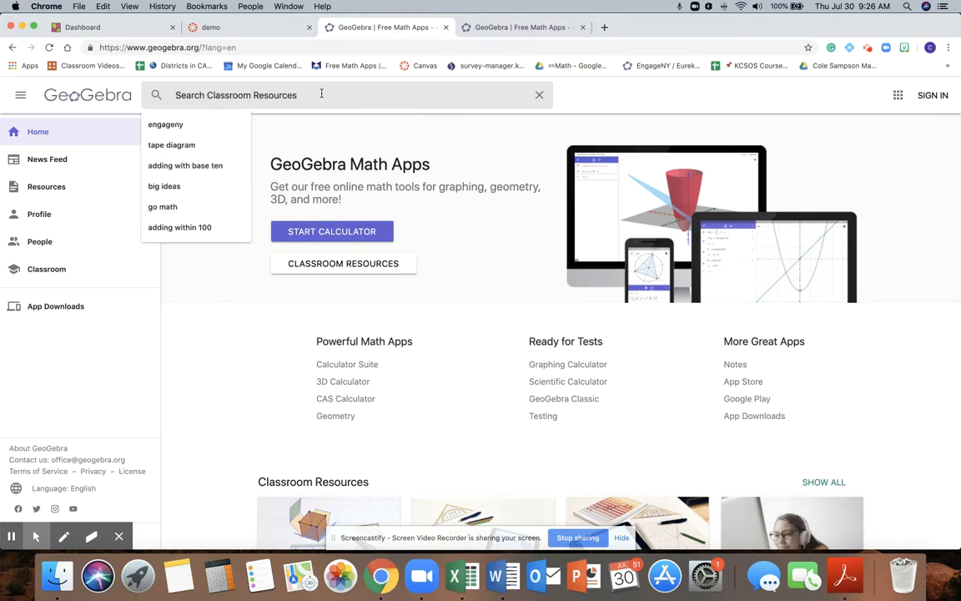
{"action": "type", "text": "adding"}
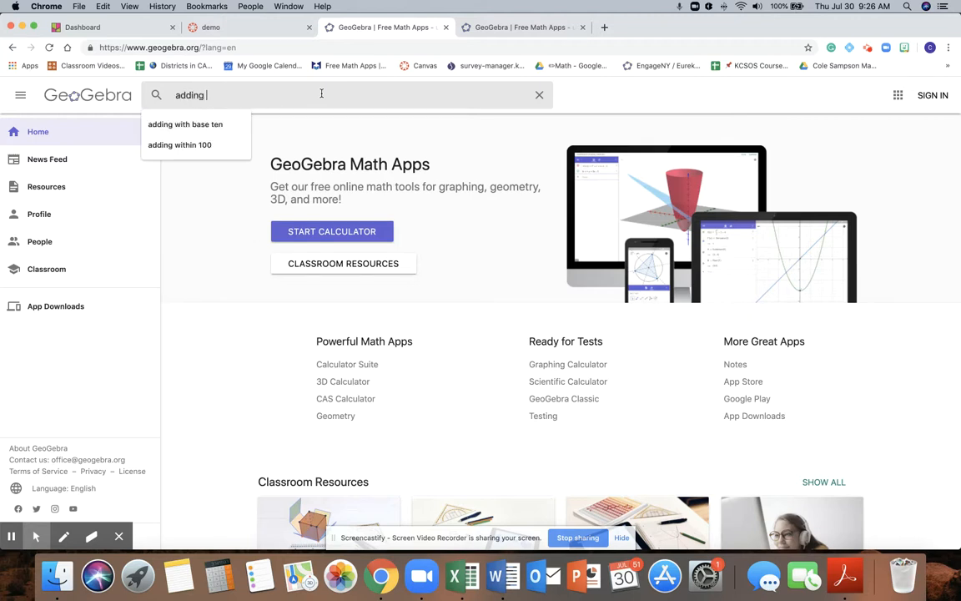
{"action": "left_click", "coordinate": [215, 124]}
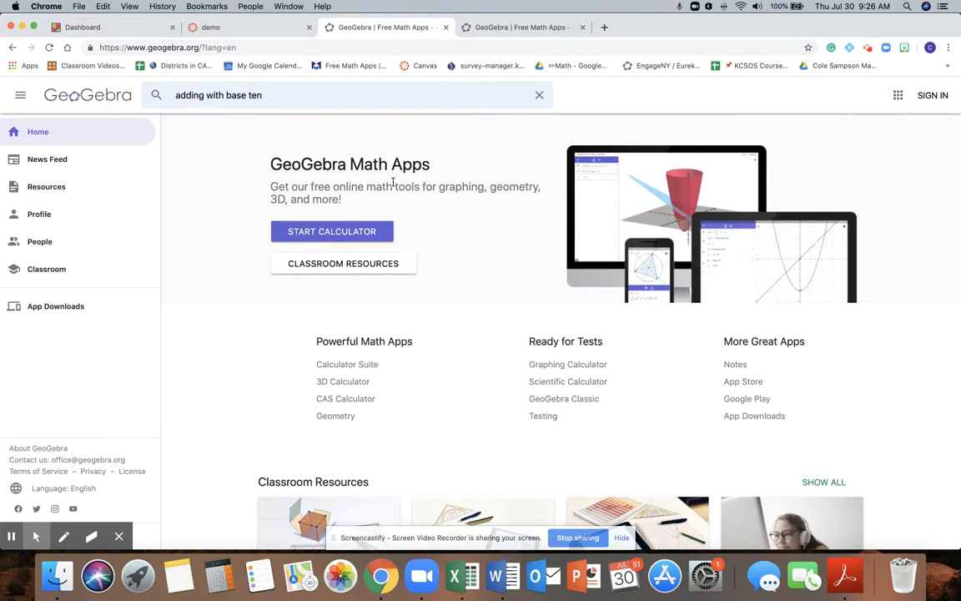
{"action": "key", "text": "Return"}
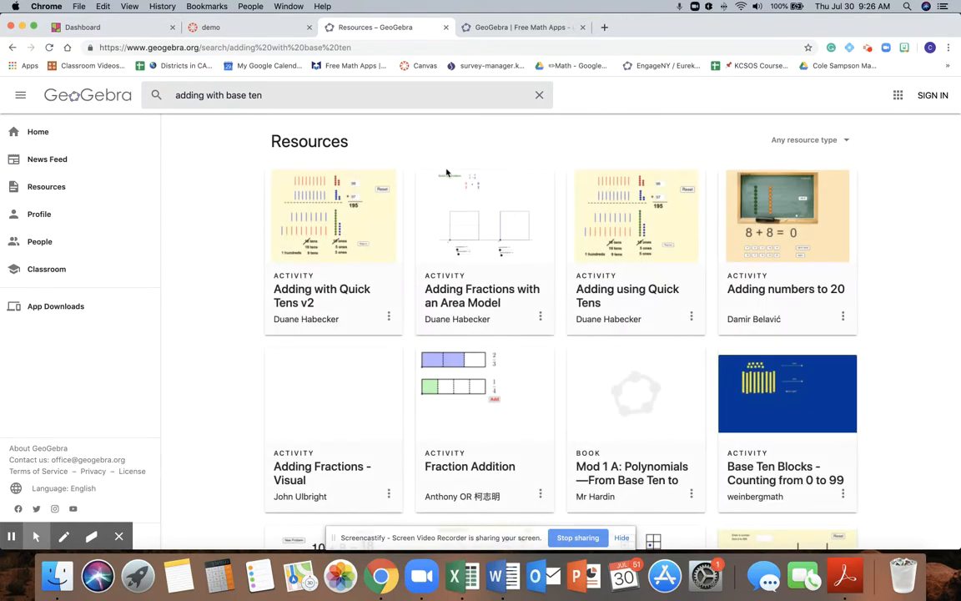
Step: Browse the search results for activities that suit adding with base ten
{"action": "scroll", "coordinate": [472, 218], "scroll_direction": "down", "scroll_amount": 3}
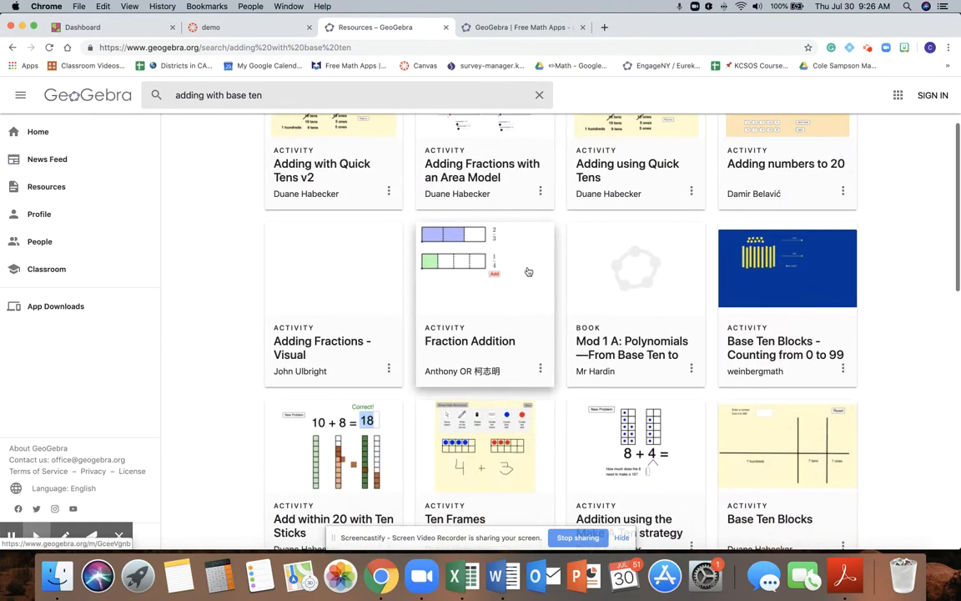
{"action": "scroll", "coordinate": [491, 275], "scroll_direction": "down", "scroll_amount": 5}
{"action": "scroll", "coordinate": [505, 281], "scroll_direction": "down", "scroll_amount": 6}
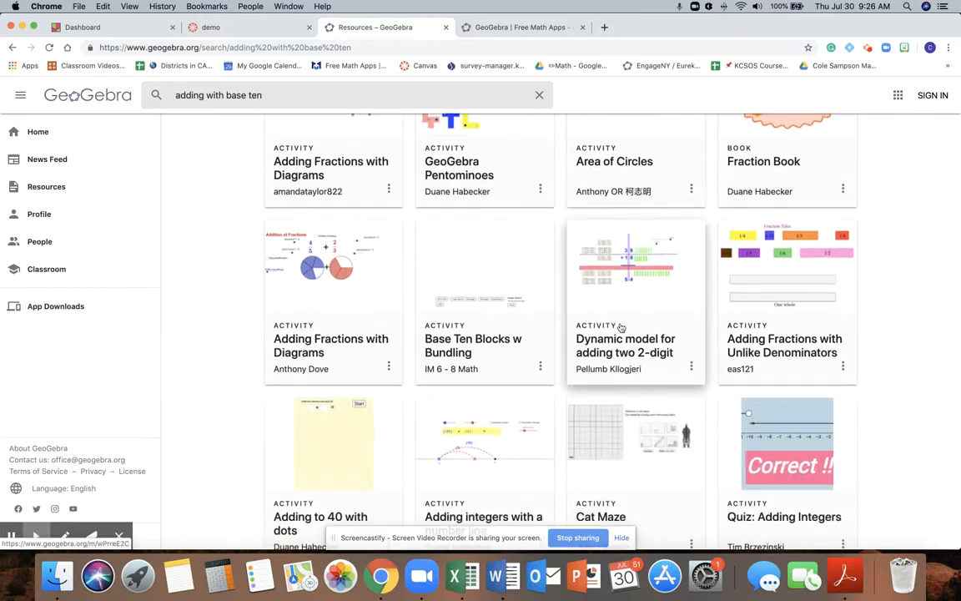
{"action": "scroll", "coordinate": [638, 363], "scroll_direction": "down", "scroll_amount": 3}
{"action": "scroll", "coordinate": [610, 360], "scroll_direction": "down", "scroll_amount": 6}
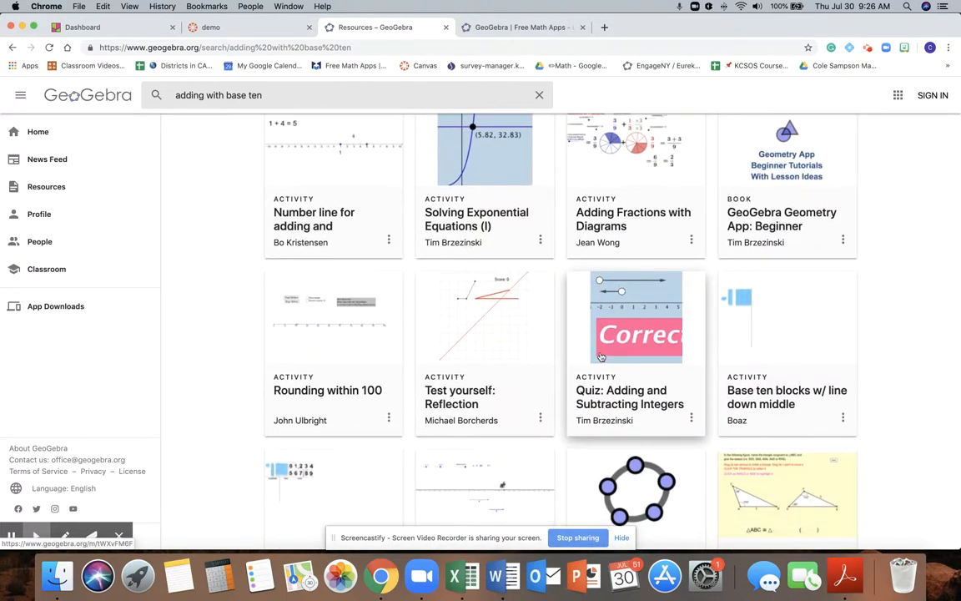
{"action": "scroll", "coordinate": [538, 370], "scroll_direction": "down", "scroll_amount": 2}
{"action": "scroll", "coordinate": [537, 369], "scroll_direction": "up", "scroll_amount": 7}
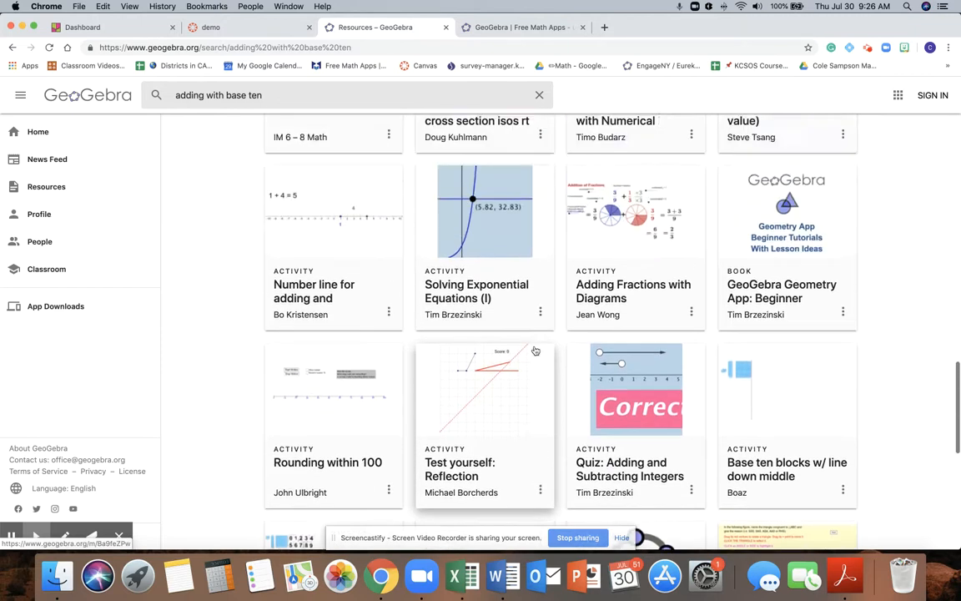
{"action": "scroll", "coordinate": [534, 343], "scroll_direction": "up", "scroll_amount": 3}
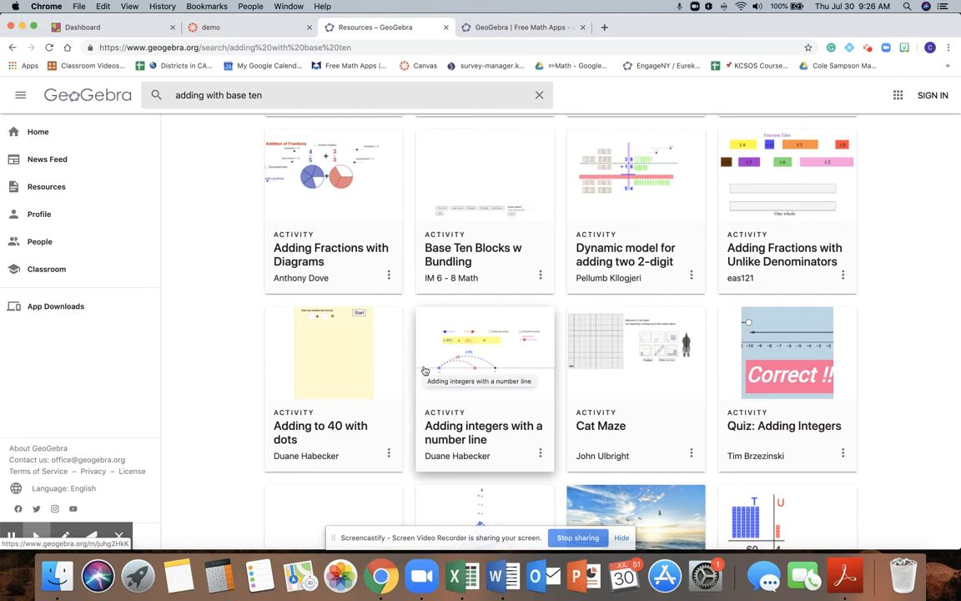
{"action": "scroll", "coordinate": [425, 370], "scroll_direction": "up", "scroll_amount": 5}
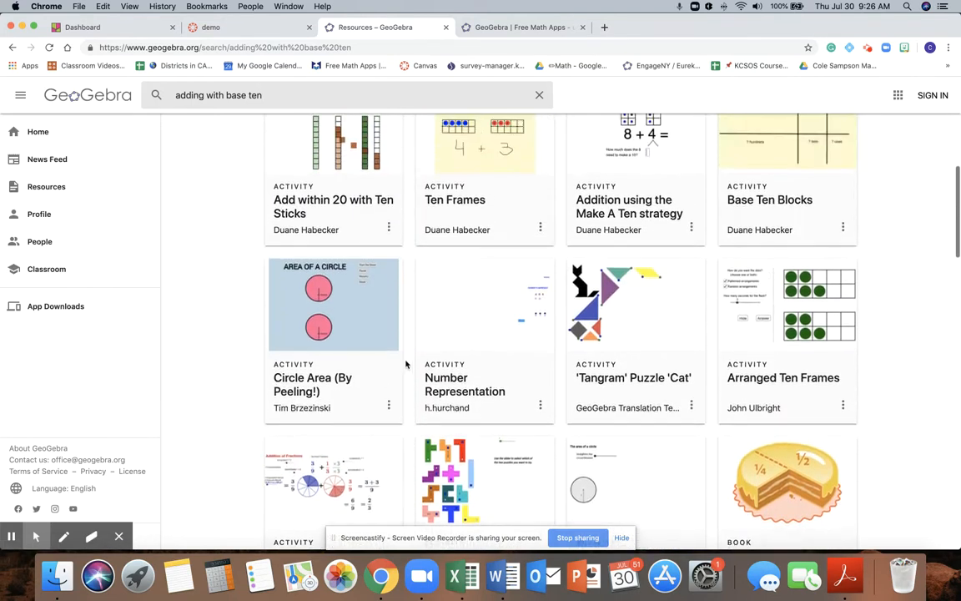
{"action": "scroll", "coordinate": [409, 365], "scroll_direction": "up", "scroll_amount": 2}
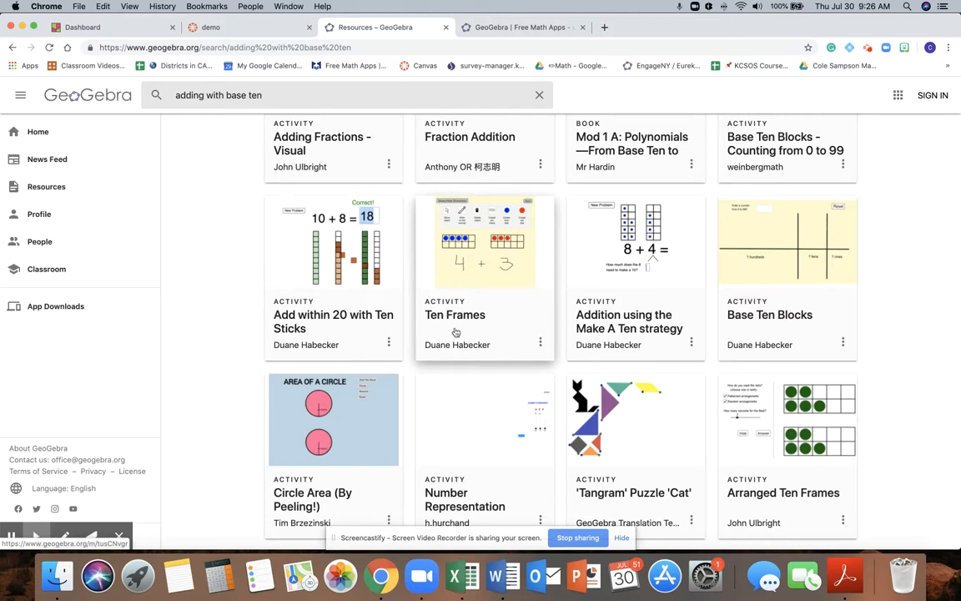
{"action": "scroll", "coordinate": [457, 331], "scroll_direction": "up", "scroll_amount": 5}
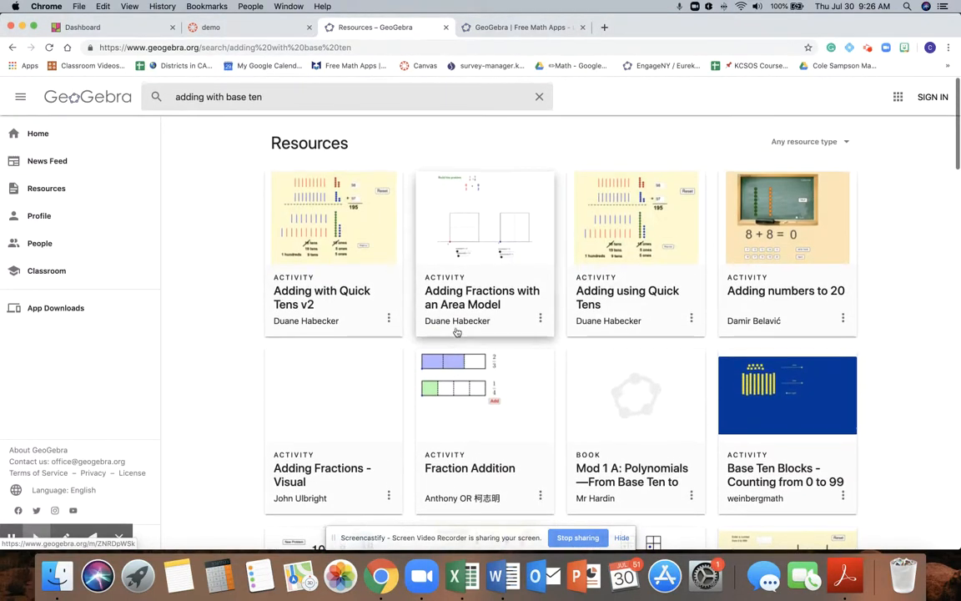
Step: Open the Adding with Quick Tens v2 activity, reset it and enter 25 and 67 as the two addends
{"action": "left_click", "coordinate": [338, 279]}
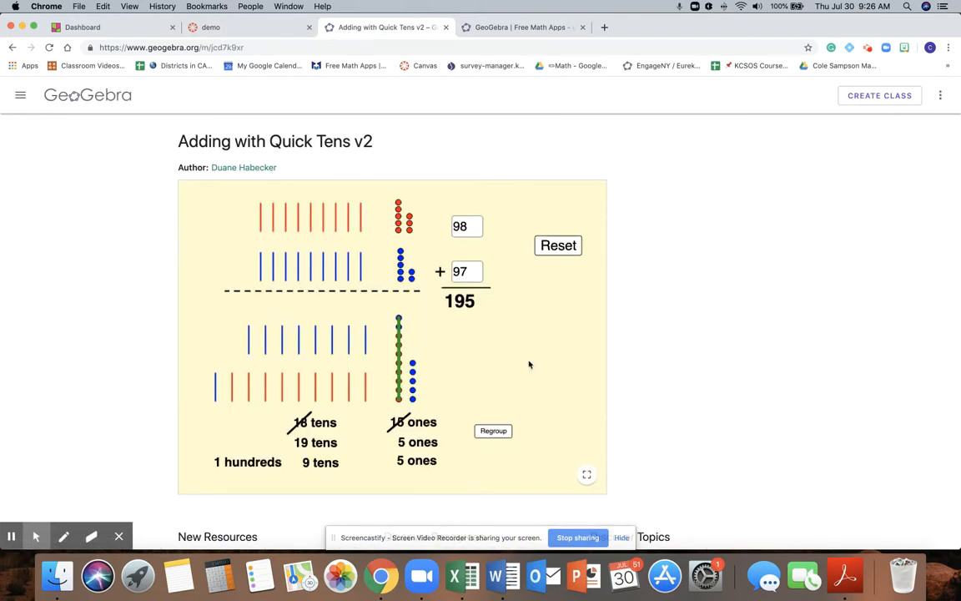
{"action": "left_click", "coordinate": [557, 247]}
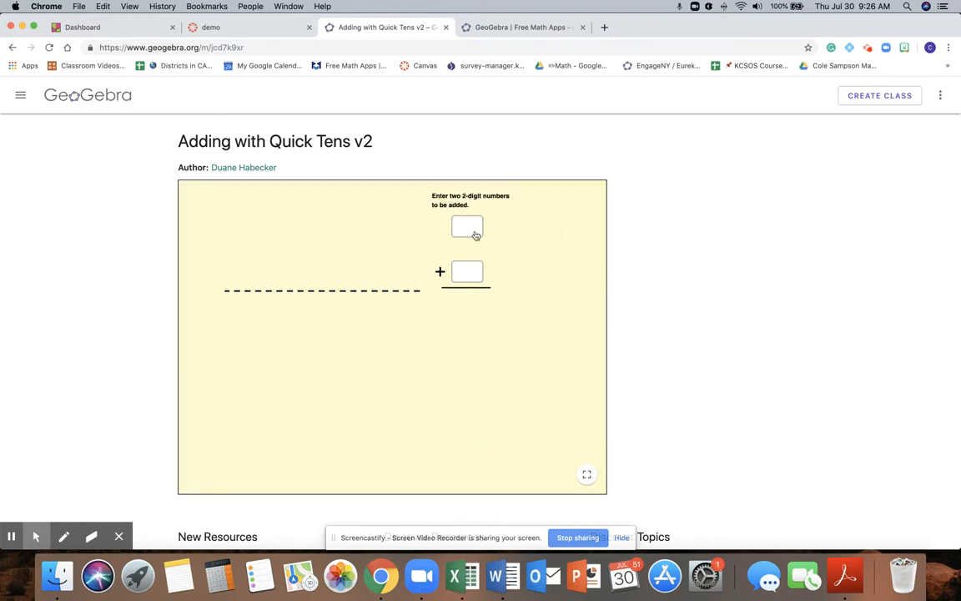
{"action": "type", "text": "25"}
{"action": "left_click", "coordinate": [470, 274]}
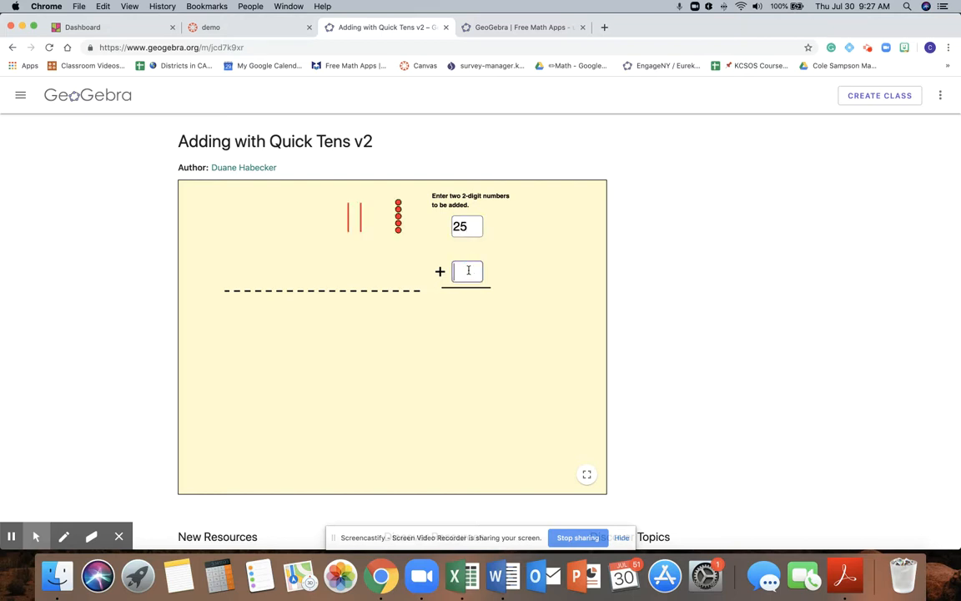
{"action": "type", "text": "67"}
{"action": "key", "text": "Return"}
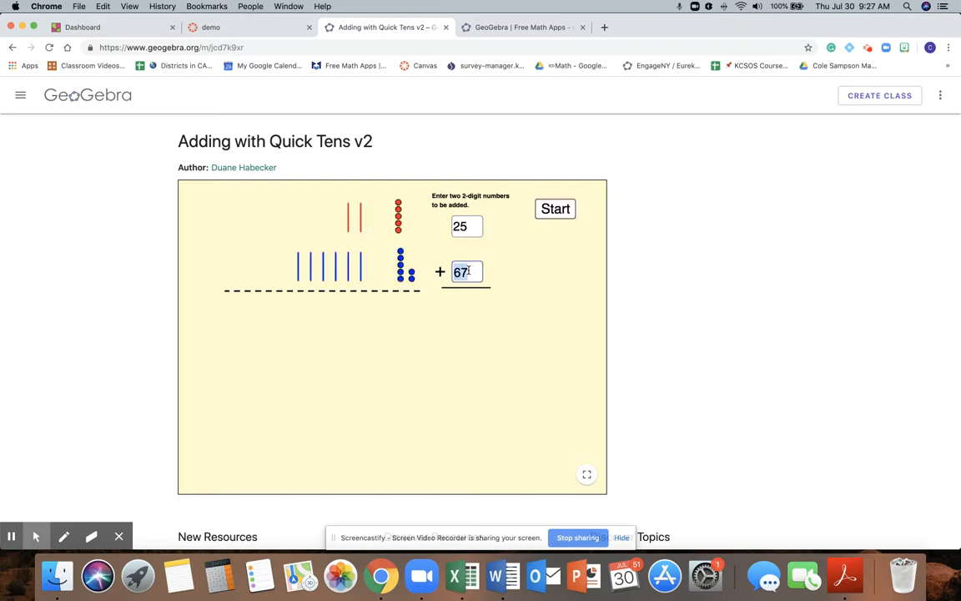
Step: Start the addition model in the activity and regroup the ones into tens
{"action": "left_click", "coordinate": [556, 211]}
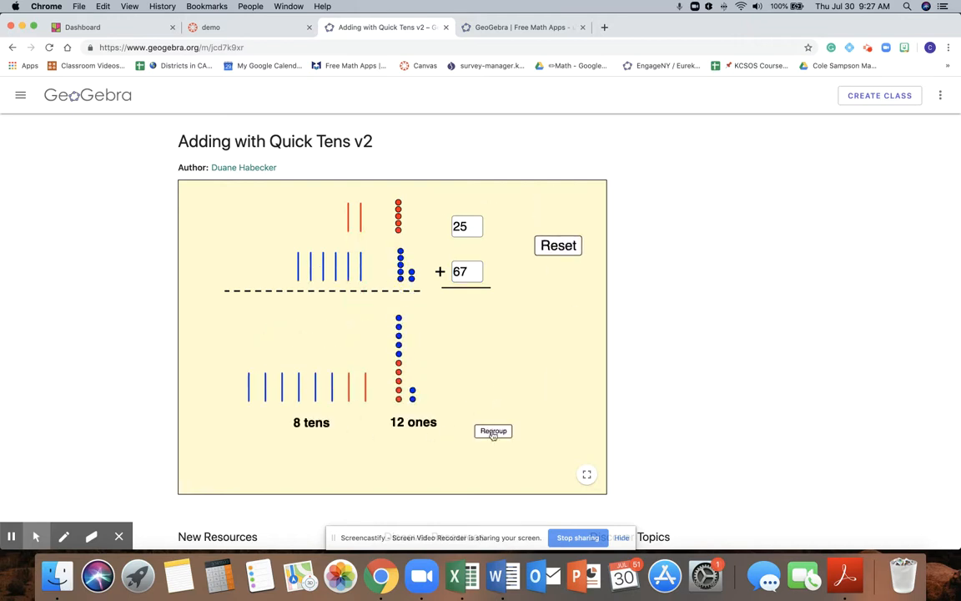
{"action": "left_click", "coordinate": [493, 432]}
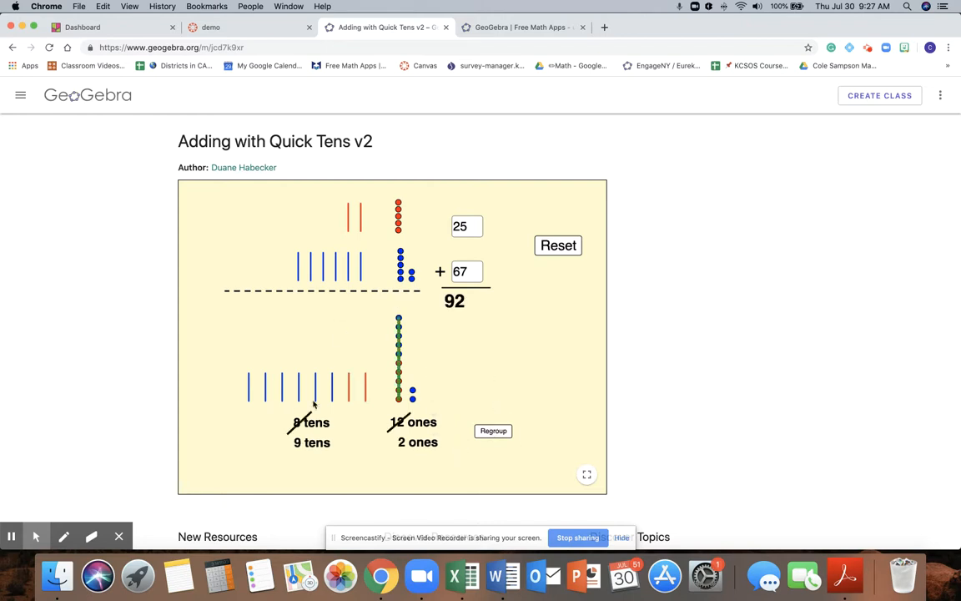
{"action": "scroll", "coordinate": [404, 365], "scroll_direction": "down", "scroll_amount": 5}
{"action": "scroll", "coordinate": [404, 364], "scroll_direction": "up", "scroll_amount": 5}
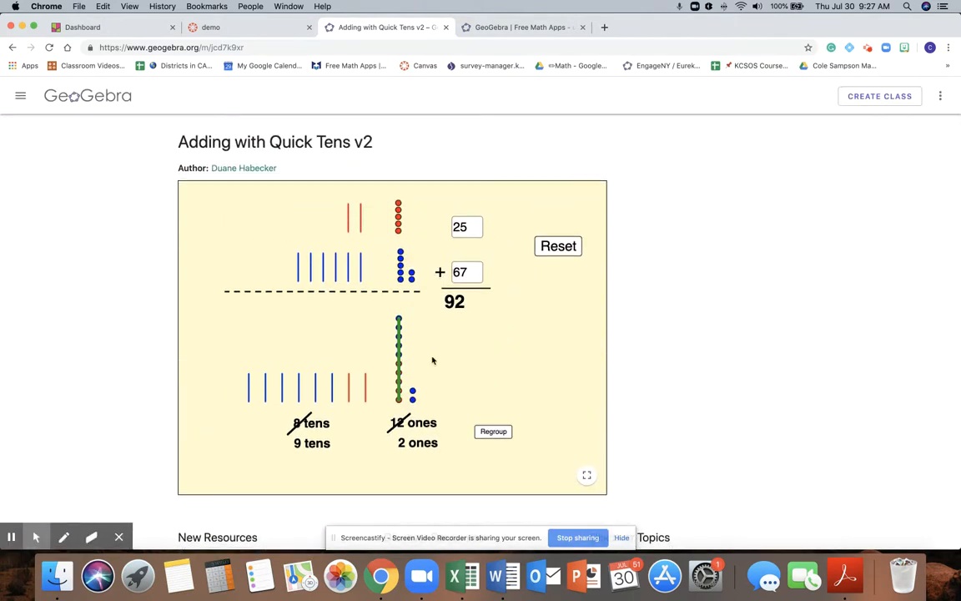
{"action": "scroll", "coordinate": [432, 361], "scroll_direction": "down", "scroll_amount": 1}
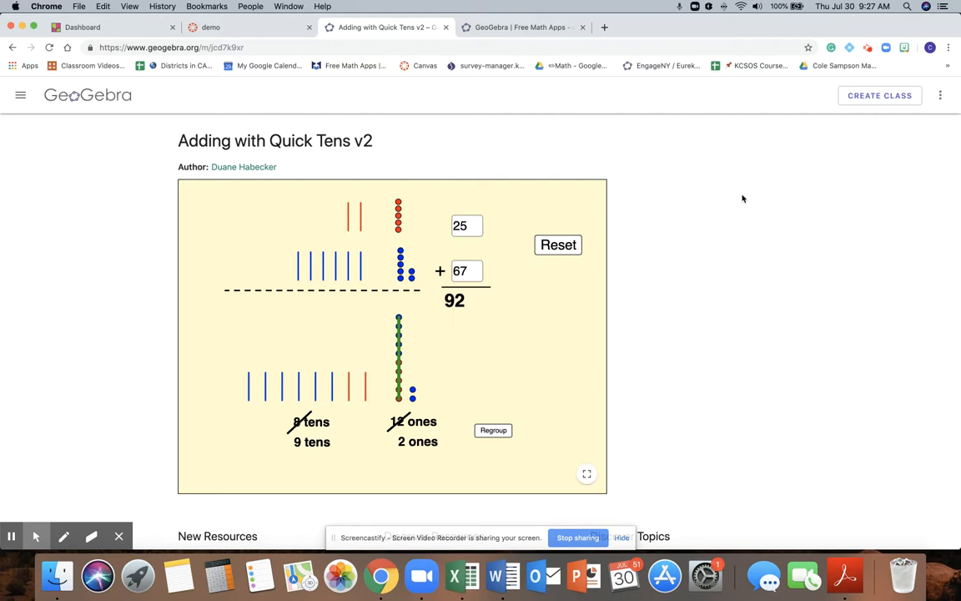
Step: Open the details of the Adding with Quick Tens v2 activity and copy its HTML embed code from the sharing options
{"action": "left_click", "coordinate": [940, 97]}
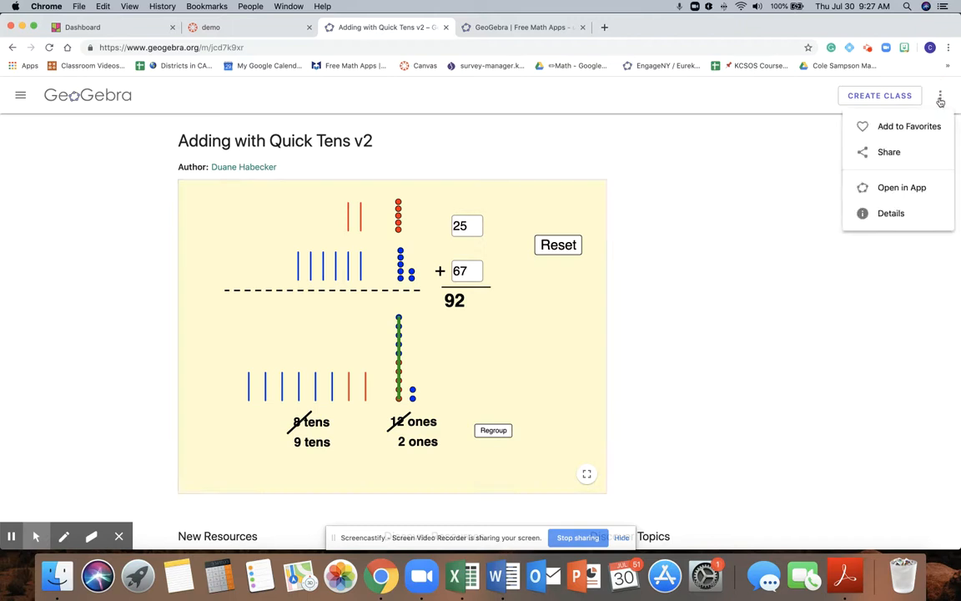
{"action": "left_click", "coordinate": [882, 215]}
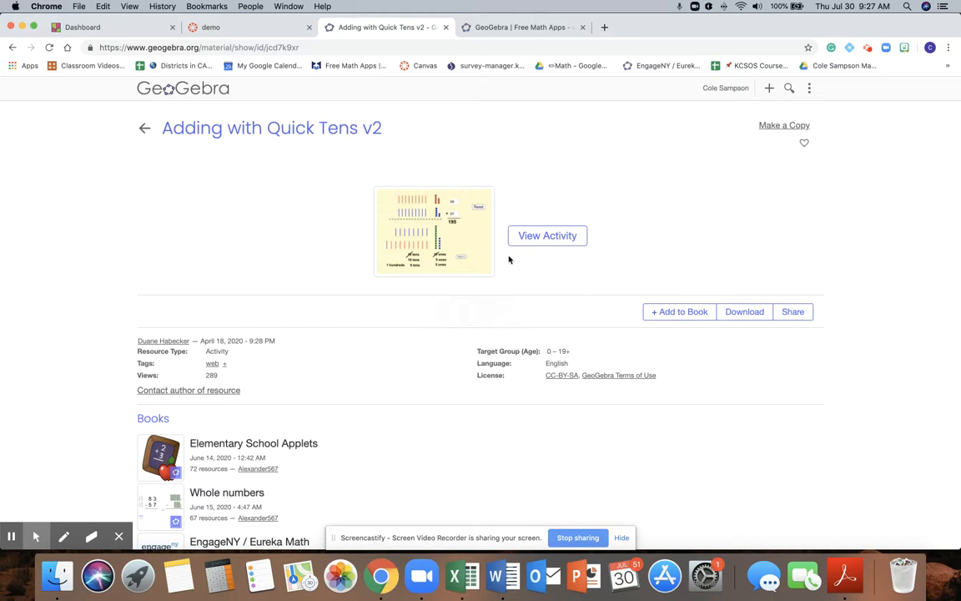
{"action": "left_click", "coordinate": [792, 314]}
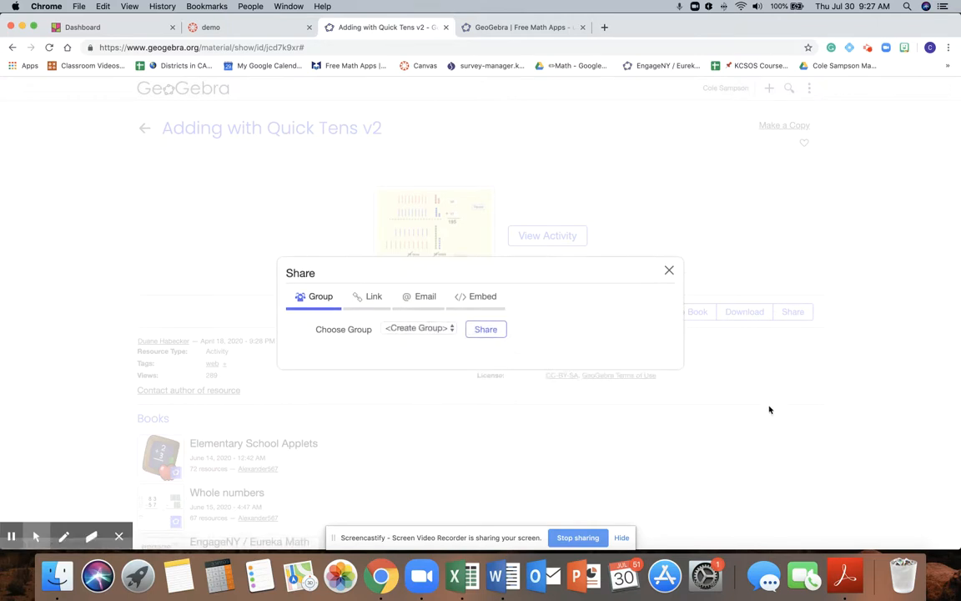
{"action": "left_click", "coordinate": [478, 299]}
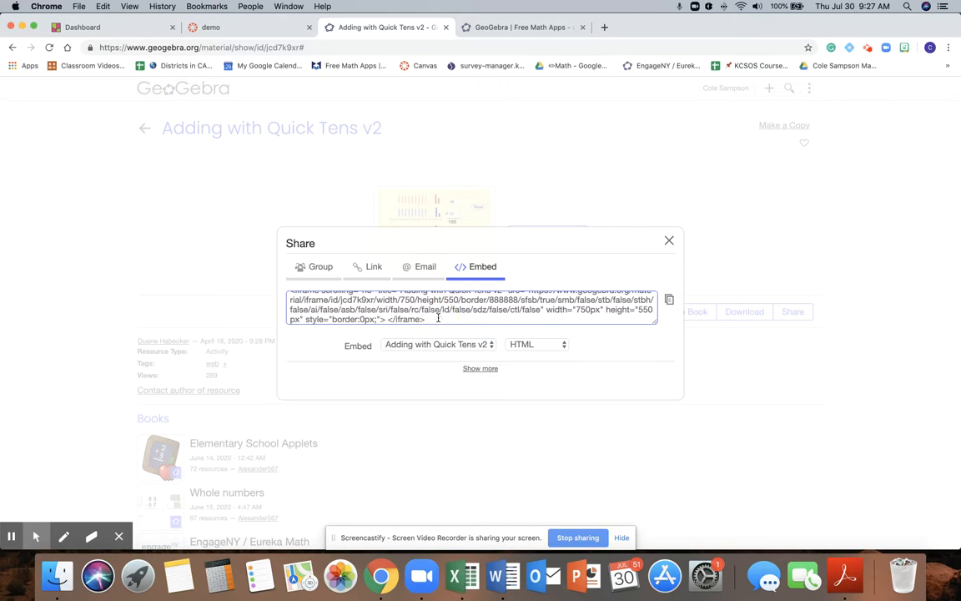
{"action": "left_click", "coordinate": [437, 318]}
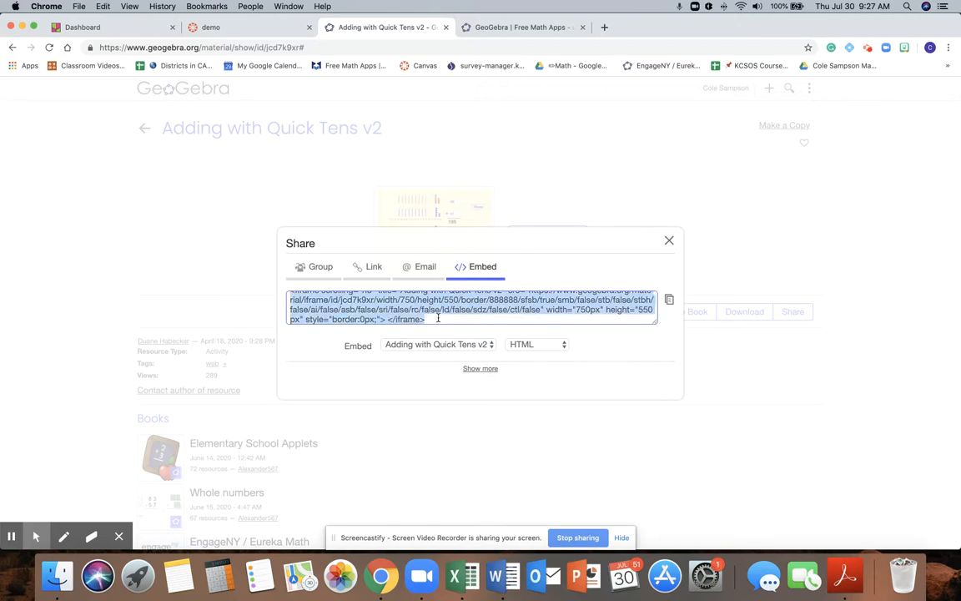
{"action": "key", "text": "super+c"}
Step: Switch to the Canvas demo course and add a new discussion topic named "Adding with Base Ten" to module 2
{"action": "left_click", "coordinate": [241, 31]}
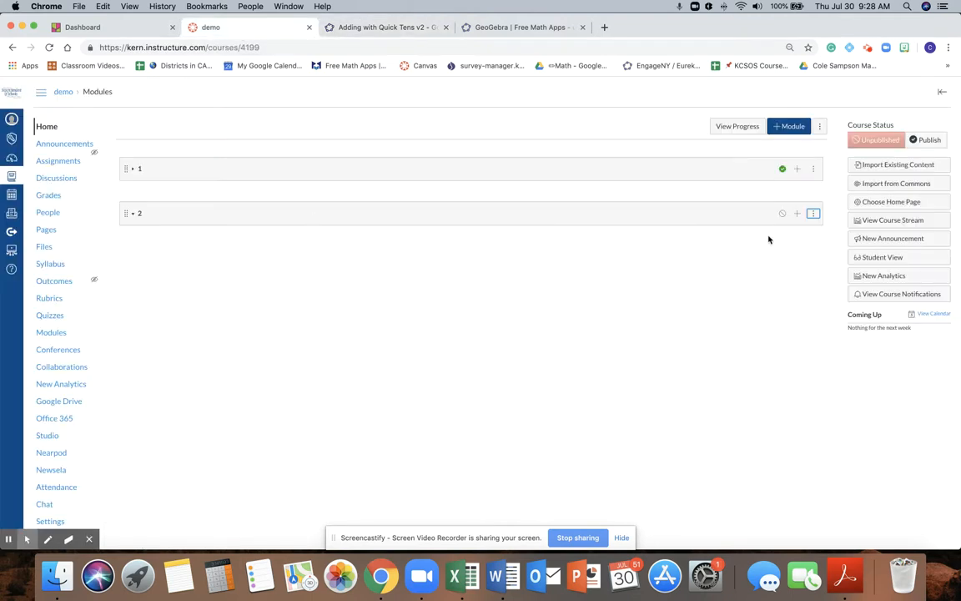
{"action": "left_click", "coordinate": [796, 214]}
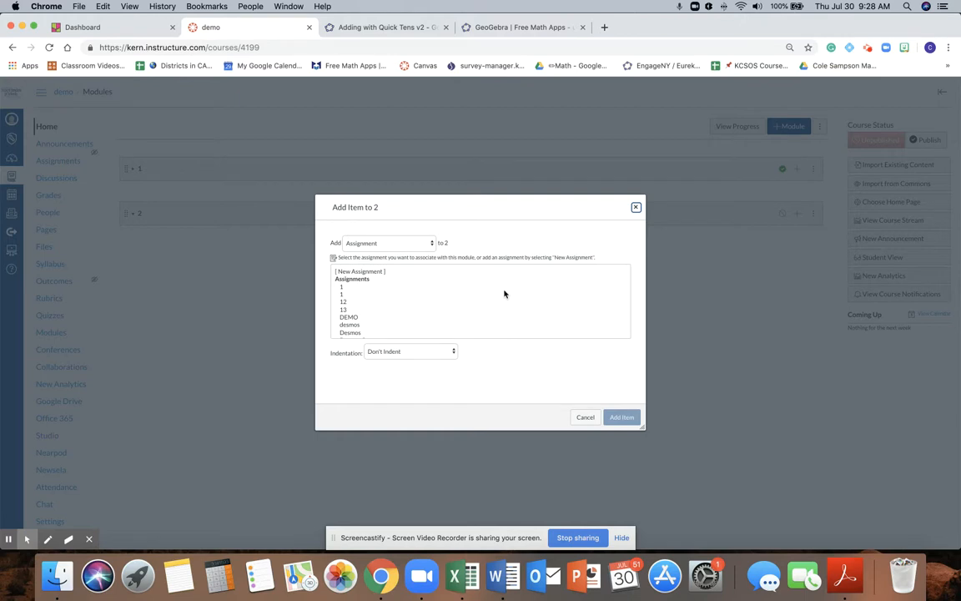
{"action": "left_click", "coordinate": [431, 244]}
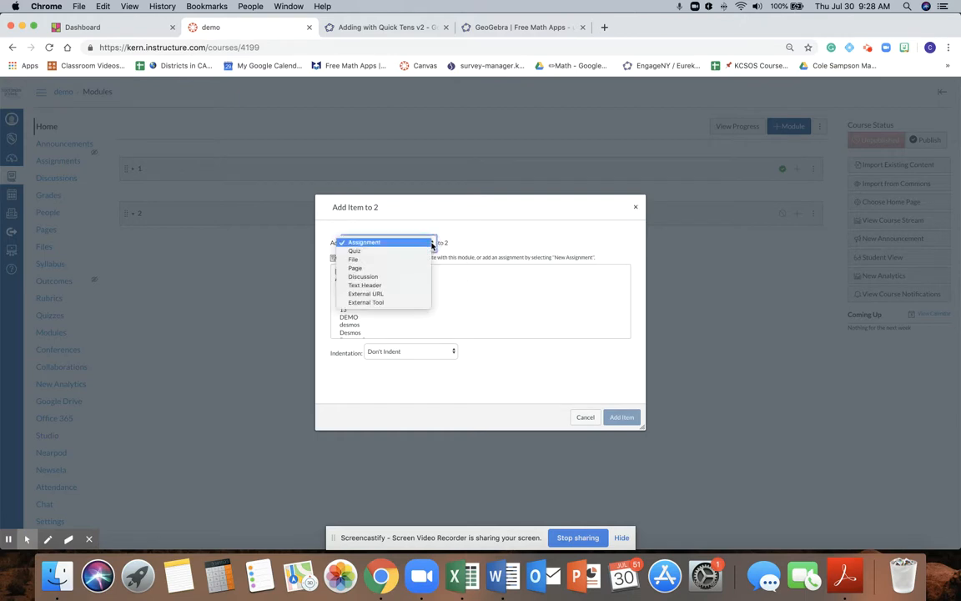
{"action": "left_click", "coordinate": [397, 277]}
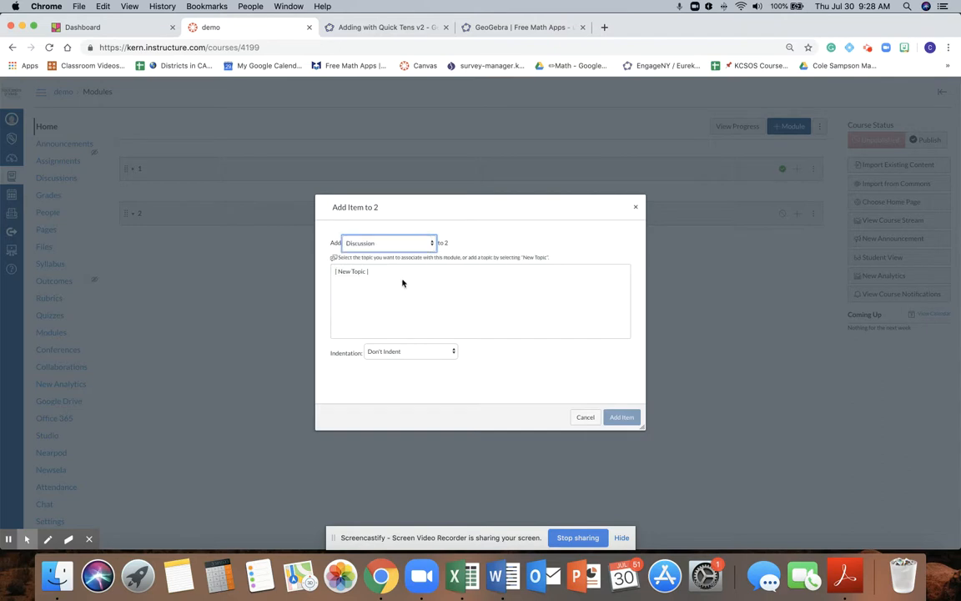
{"action": "left_click", "coordinate": [352, 275]}
{"action": "left_click", "coordinate": [410, 354]}
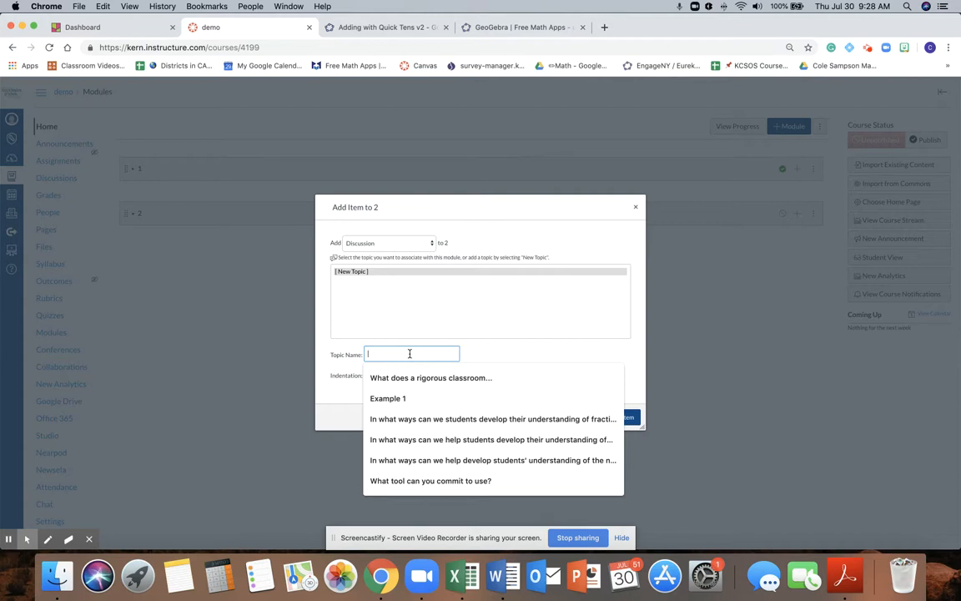
{"action": "type", "text": "Adding with Base Ten"}
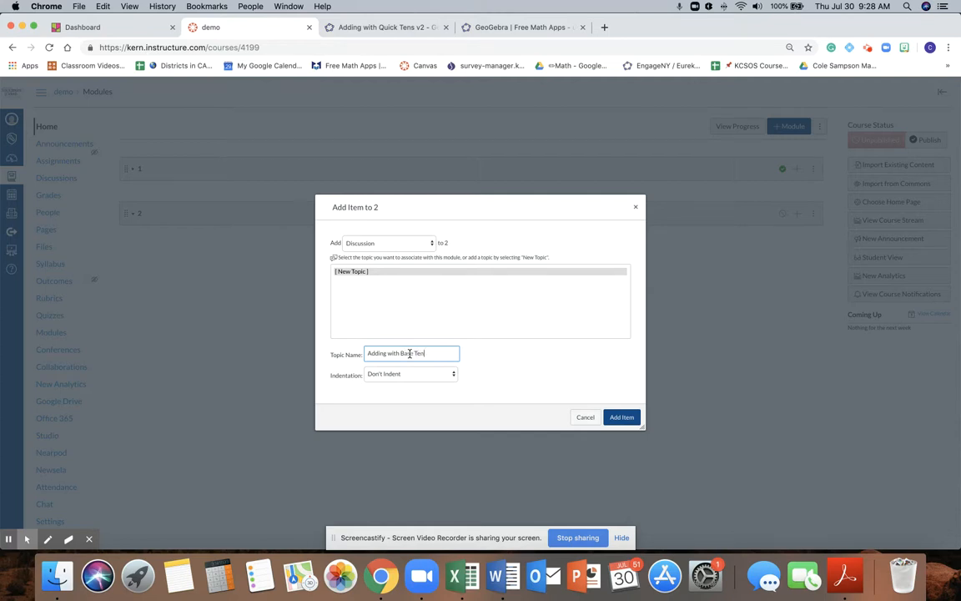
{"action": "left_click", "coordinate": [624, 418]}
Step: Edit the new discussion and write "Try adding two number together with the toll below. Make sure both number are between 20 and 50."
{"action": "left_click", "coordinate": [187, 237]}
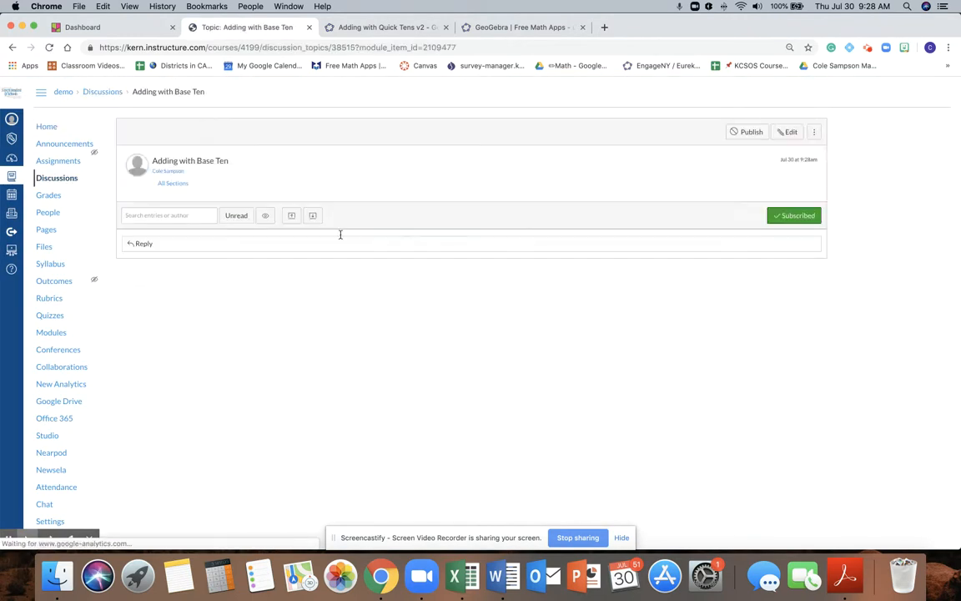
{"action": "left_click", "coordinate": [788, 133]}
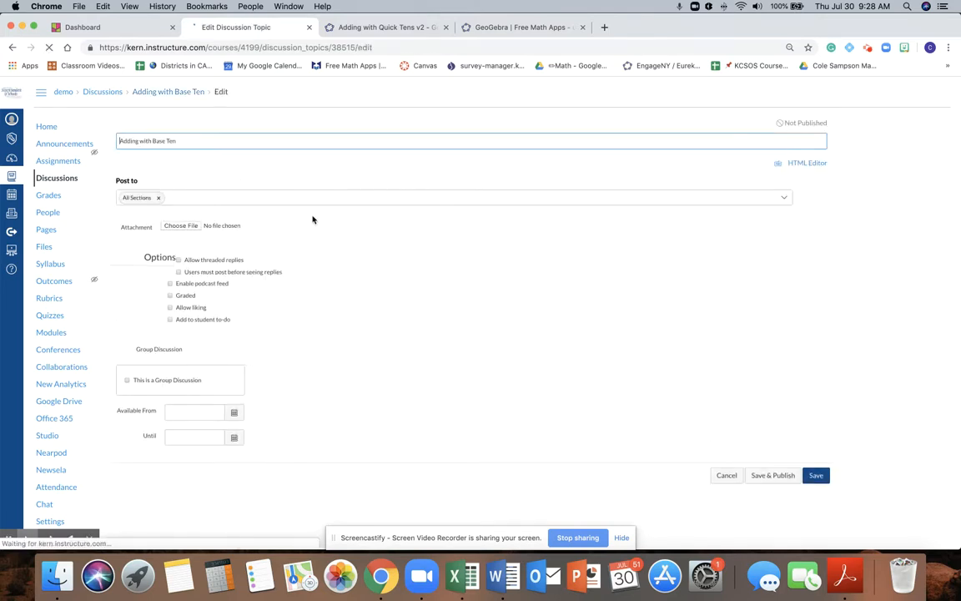
{"action": "left_click", "coordinate": [248, 220]}
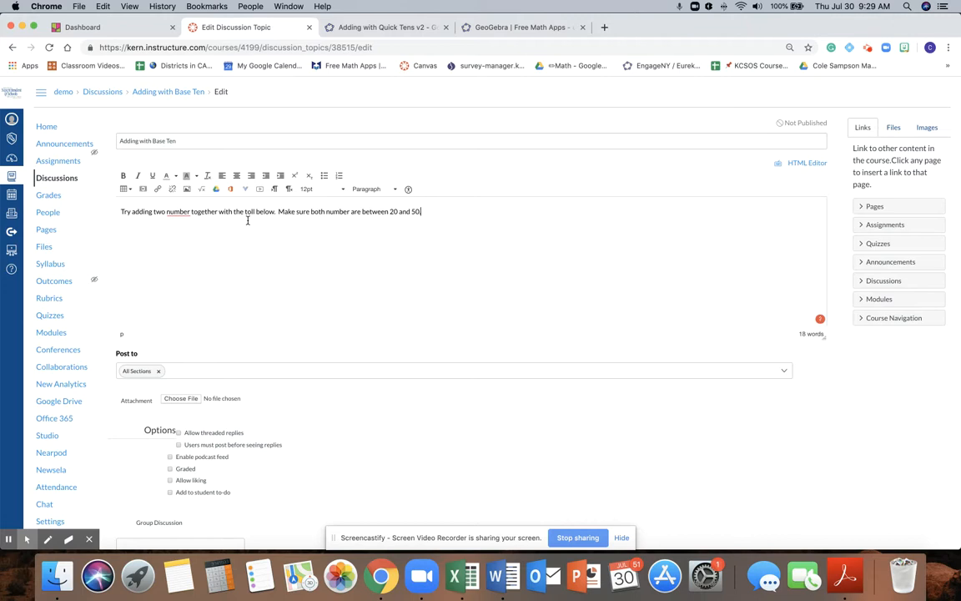
Step: Correct both occurrences of "number" to "numbers" in the discussion instructions
{"action": "right_click", "coordinate": [327, 213]}
{"action": "left_click", "coordinate": [338, 235]}
{"action": "right_click", "coordinate": [172, 212]}
{"action": "left_click", "coordinate": [179, 232]}
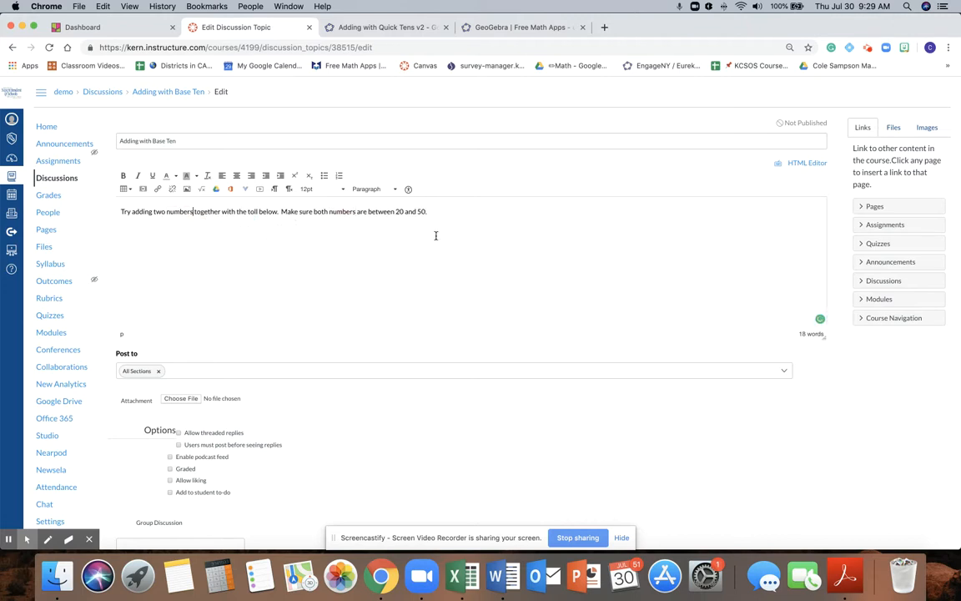
Step: Add a blank line below the instructions, paste the GeoGebra iframe code into the HTML source and return to the rich content view
{"action": "left_click", "coordinate": [448, 215]}
{"action": "scroll", "coordinate": [330, 238], "scroll_direction": "down", "scroll_amount": 1}
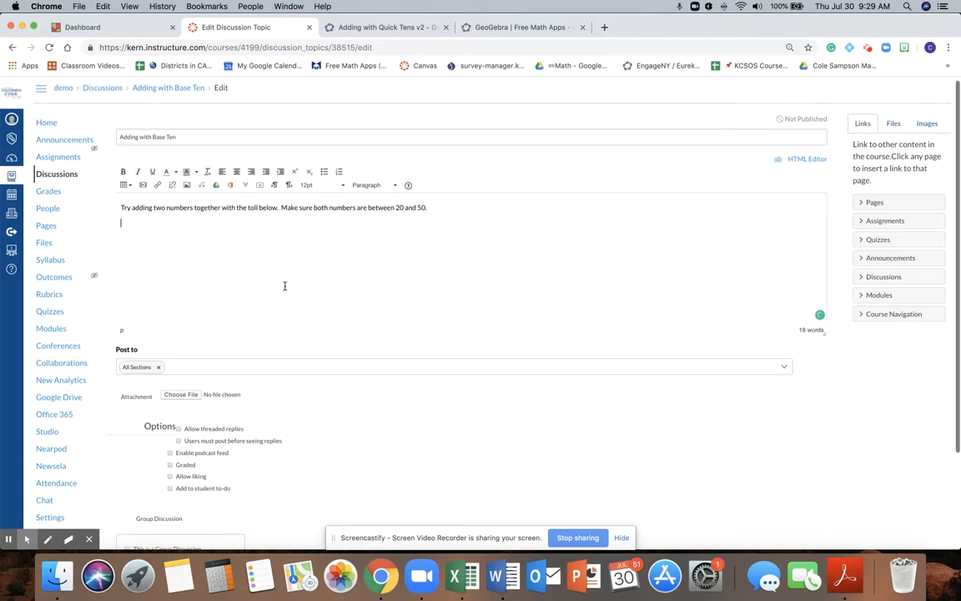
{"action": "left_click", "coordinate": [806, 159]}
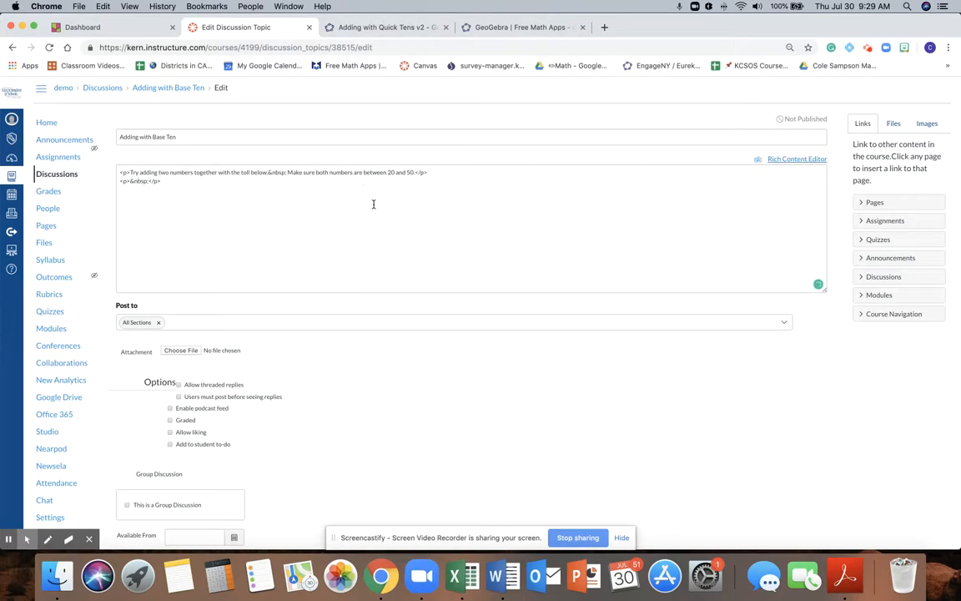
{"action": "left_click", "coordinate": [203, 186]}
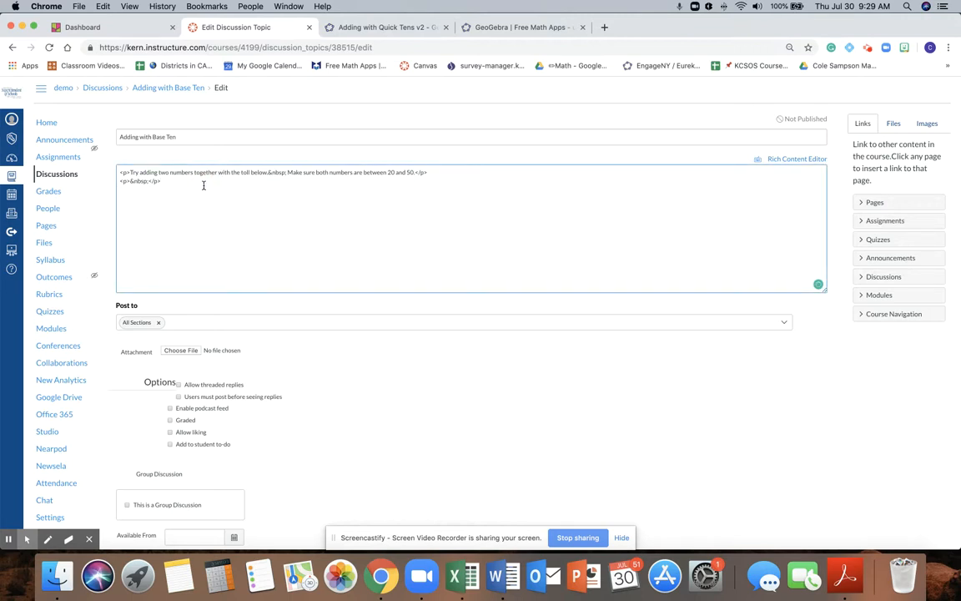
{"action": "key", "text": "super+v"}
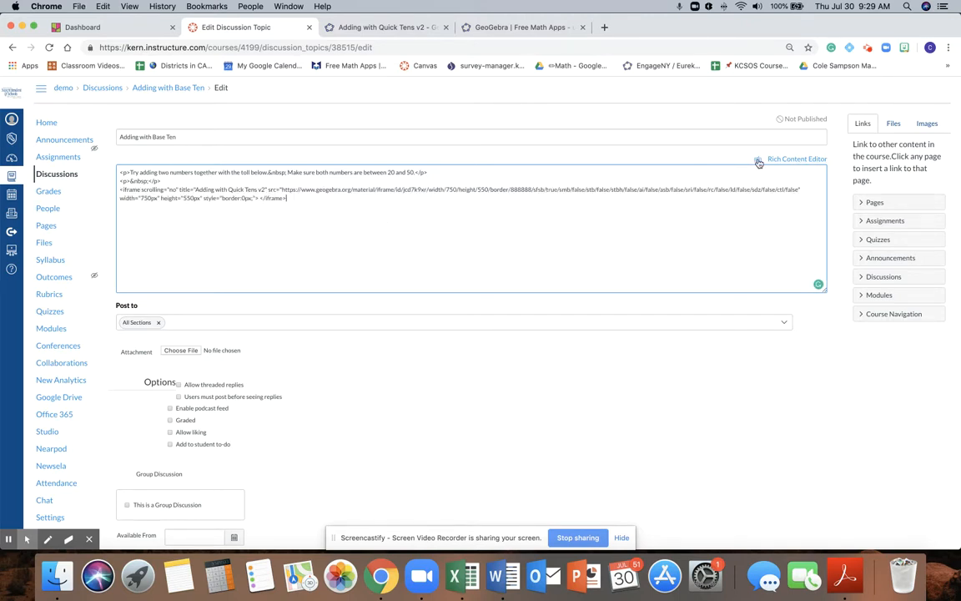
{"action": "left_click", "coordinate": [803, 159]}
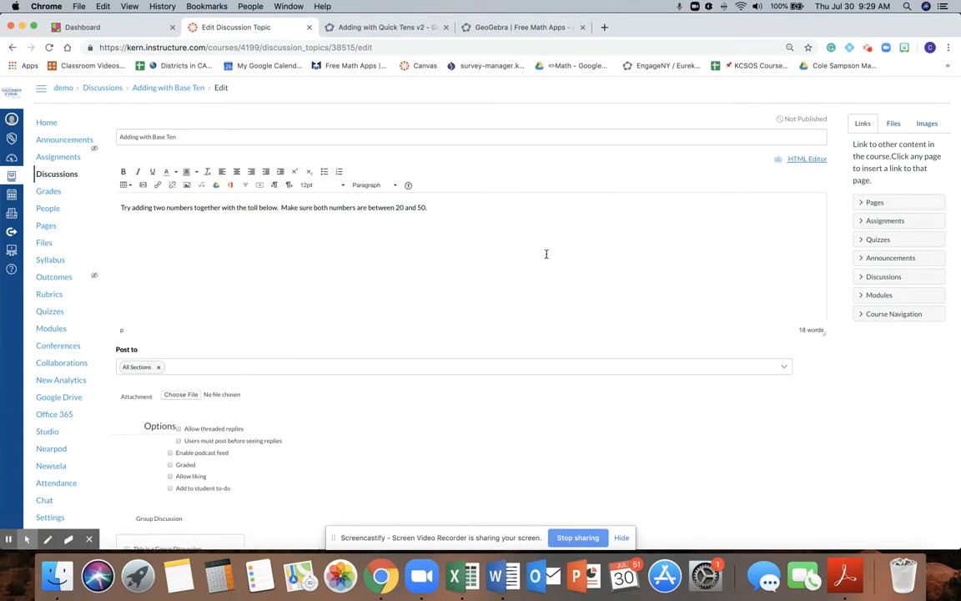
Step: Check the embedded activity and the discussion options, and save and publish the discussion
{"action": "scroll", "coordinate": [482, 249], "scroll_direction": "down", "scroll_amount": 1}
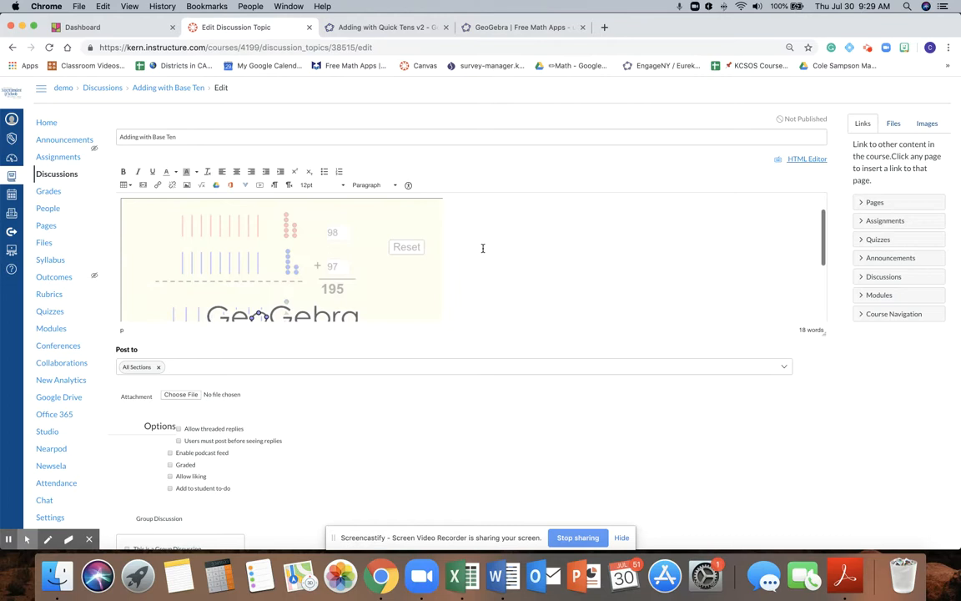
{"action": "scroll", "coordinate": [408, 268], "scroll_direction": "down", "scroll_amount": 2}
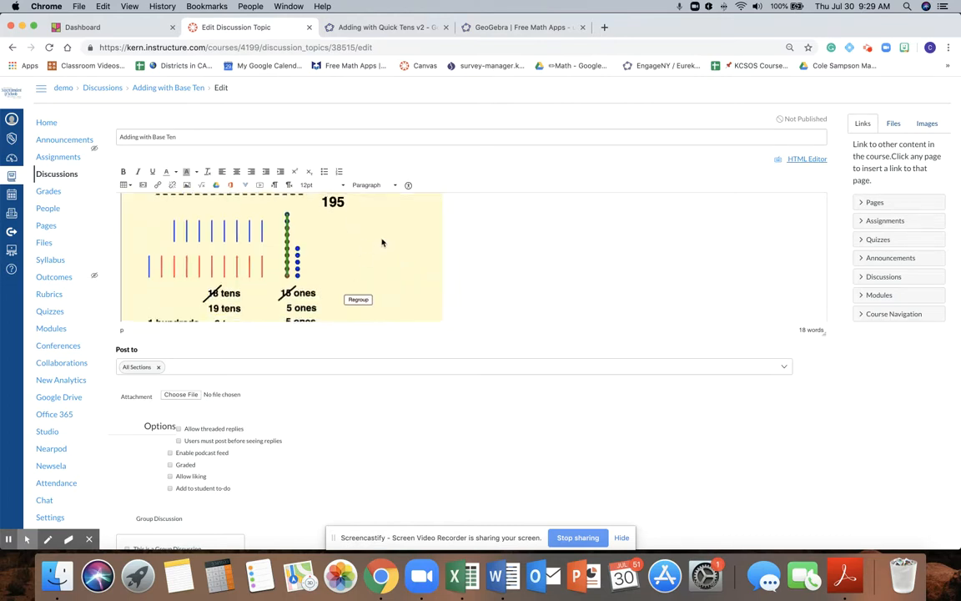
{"action": "scroll", "coordinate": [542, 276], "scroll_direction": "down", "scroll_amount": 5}
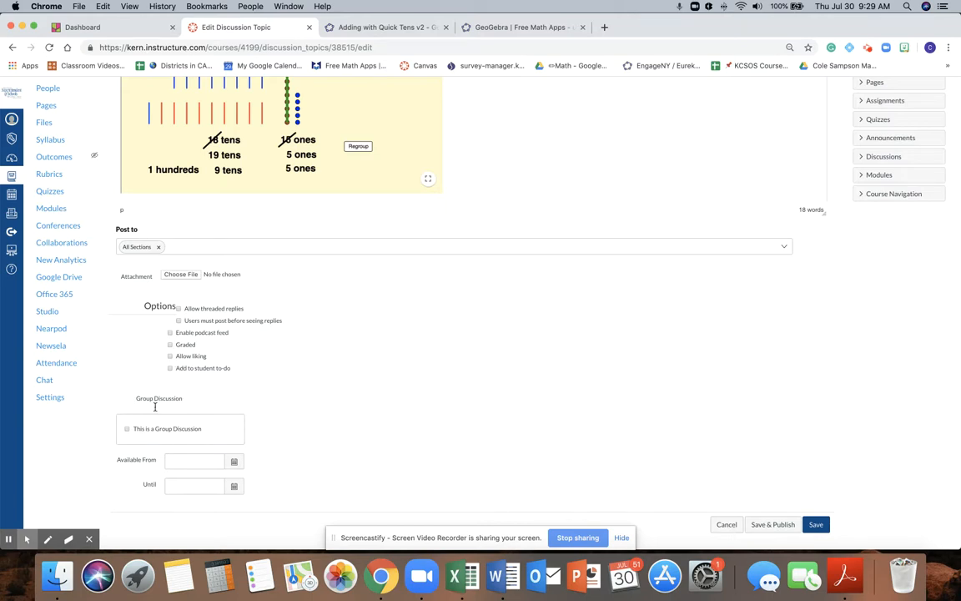
{"action": "scroll", "coordinate": [367, 355], "scroll_direction": "up", "scroll_amount": 3}
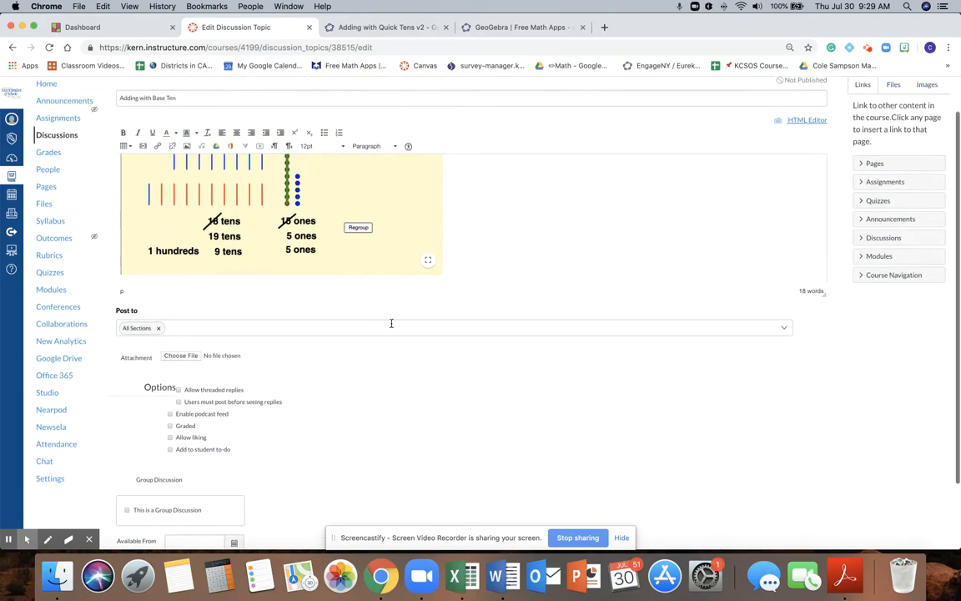
{"action": "scroll", "coordinate": [327, 257], "scroll_direction": "up", "scroll_amount": 5}
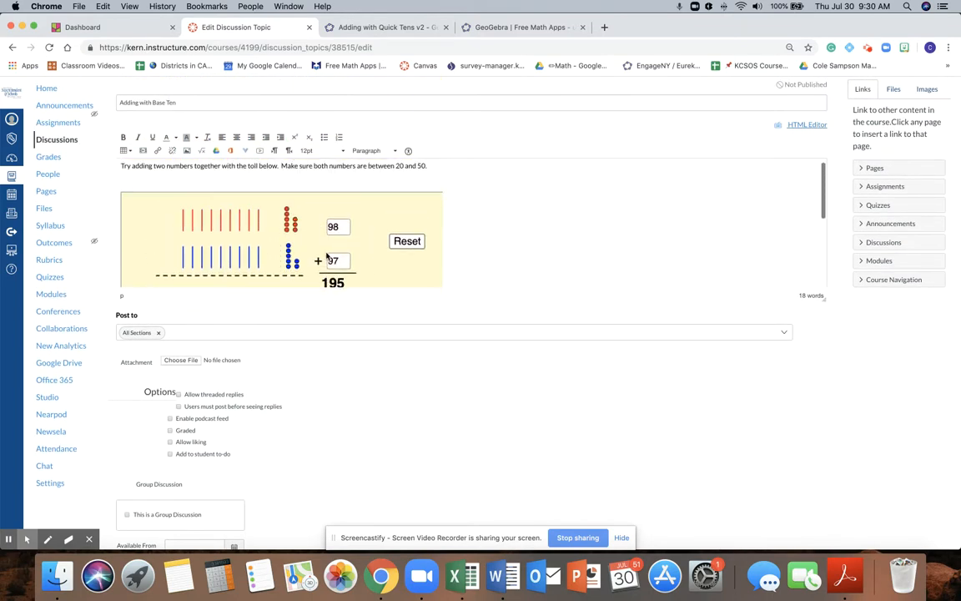
{"action": "scroll", "coordinate": [333, 258], "scroll_direction": "down", "scroll_amount": 5}
{"action": "scroll", "coordinate": [634, 417], "scroll_direction": "down", "scroll_amount": 3}
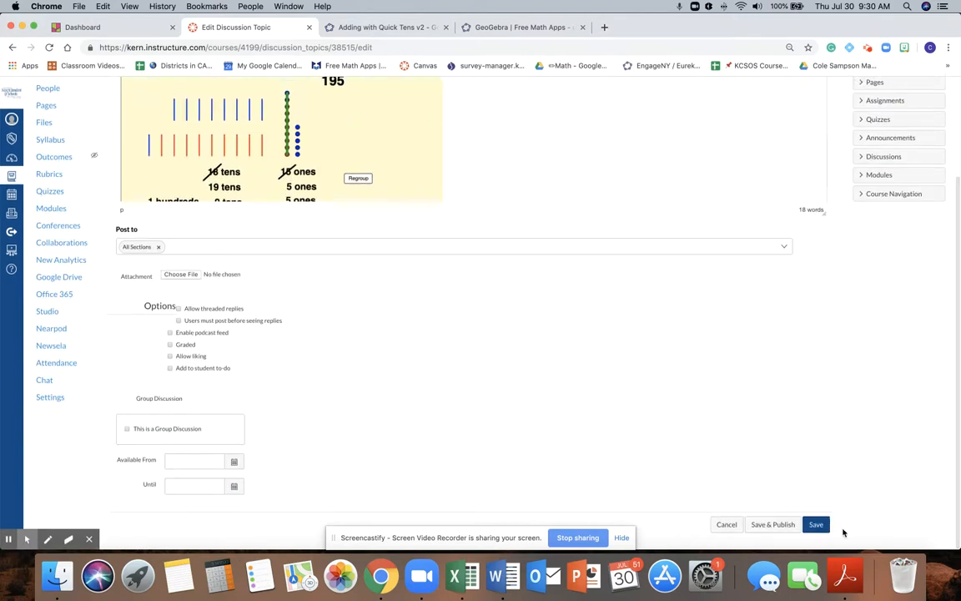
{"action": "left_click", "coordinate": [778, 523]}
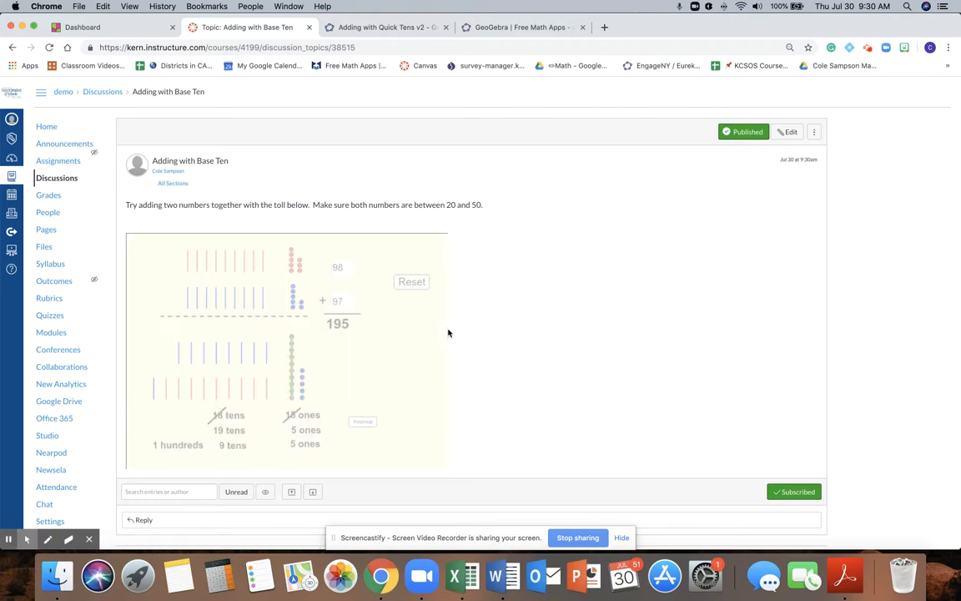
Step: Test the embedded activity by entering 67 and 56 as the addends, starting the addition and regrouping
{"action": "left_click", "coordinate": [353, 269]}
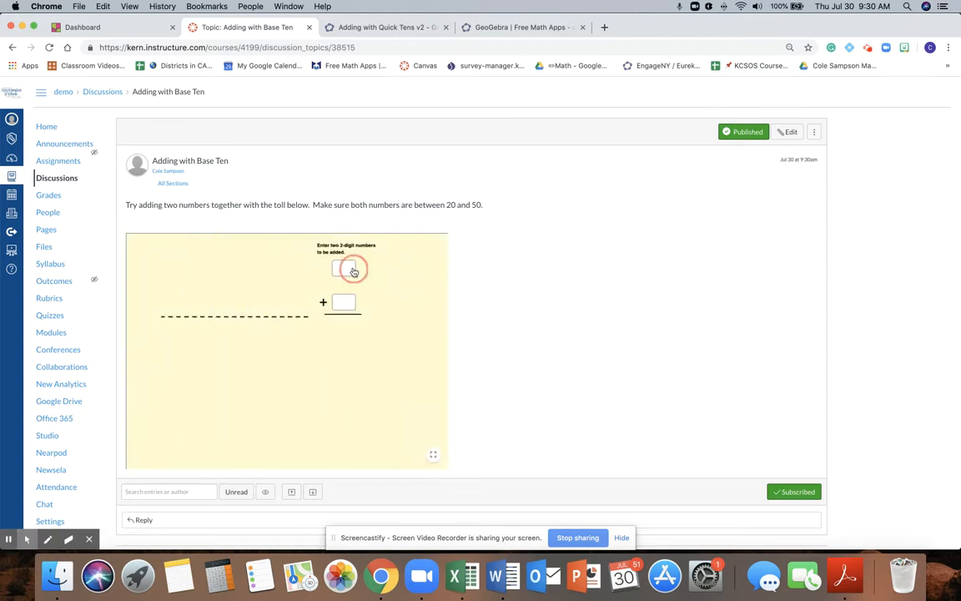
{"action": "type", "text": "67"}
{"action": "left_click", "coordinate": [344, 302]}
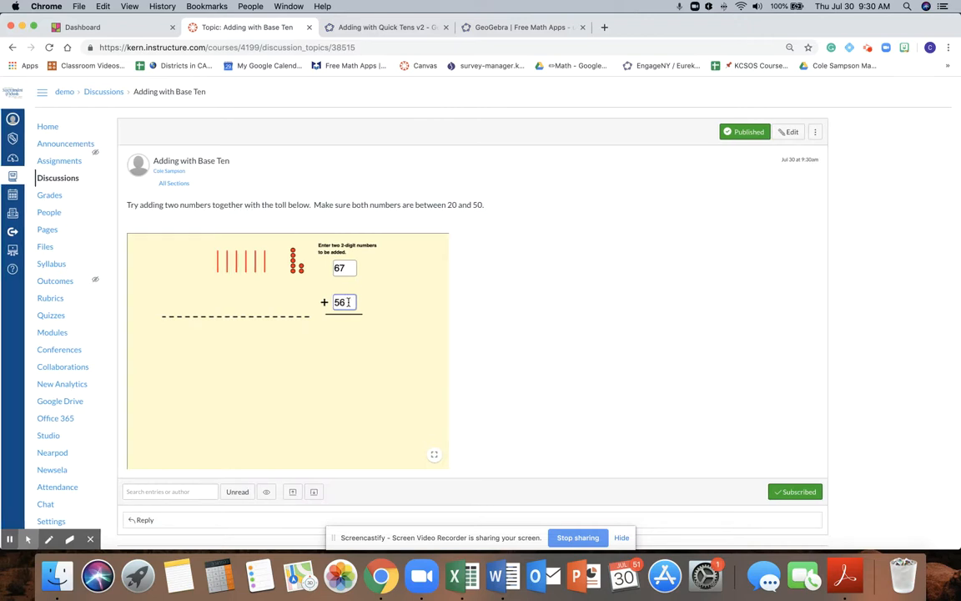
{"action": "key", "text": "Return"}
{"action": "left_click", "coordinate": [409, 256]}
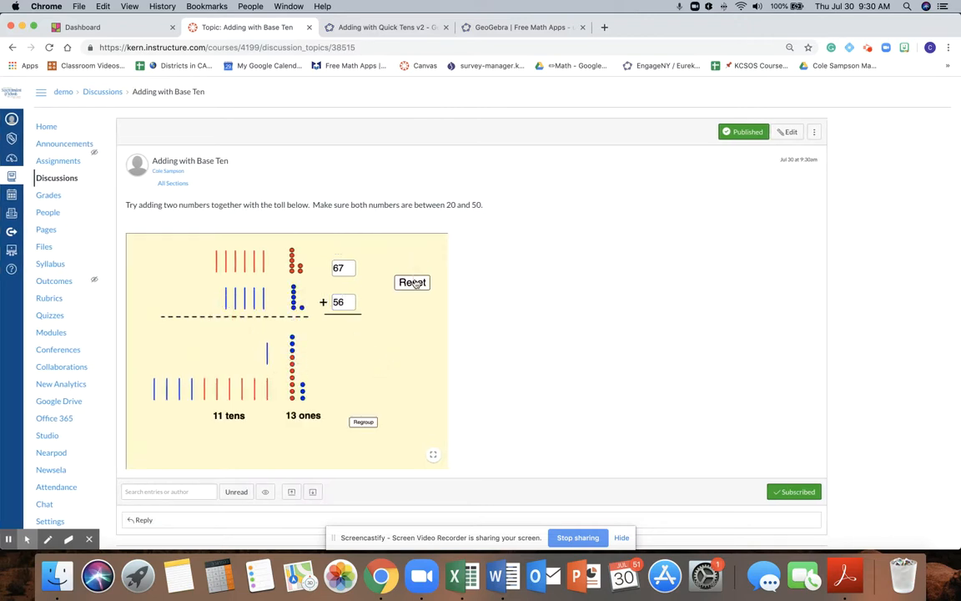
{"action": "left_click", "coordinate": [370, 425]}
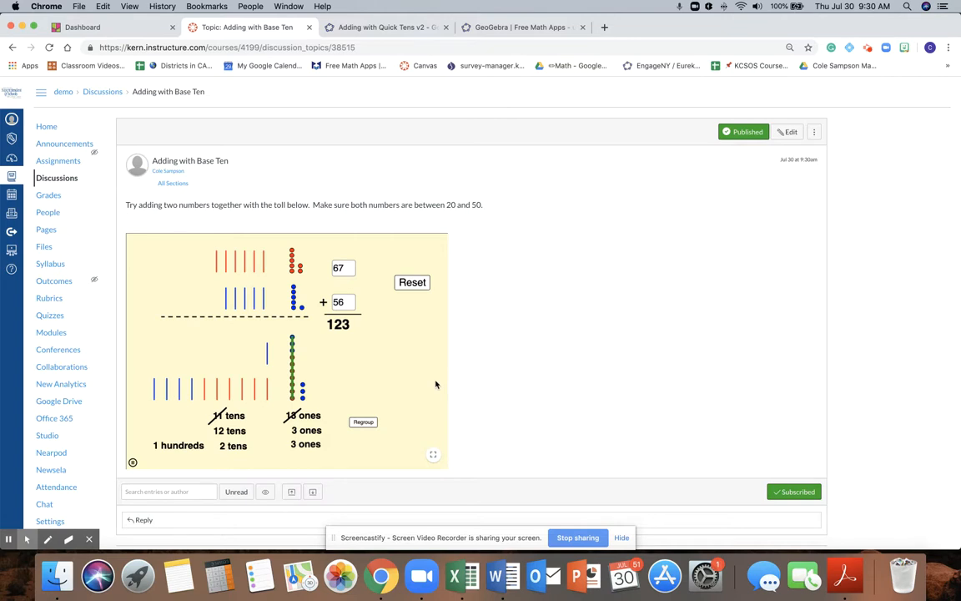
Step: Switch to the GeoGebra home page, open the Calculator Suite and graph y = mx + b
{"action": "left_click", "coordinate": [495, 29]}
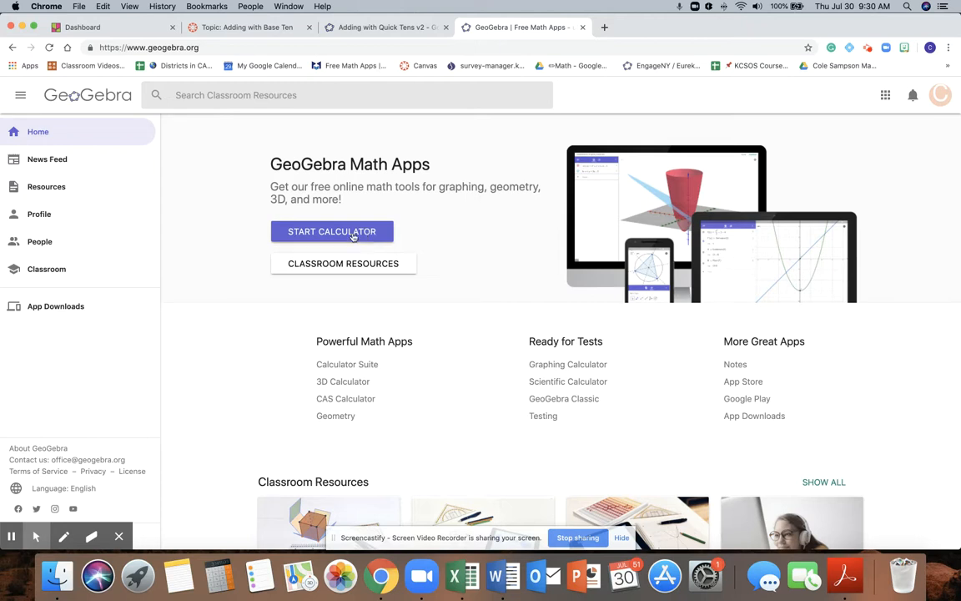
{"action": "left_click", "coordinate": [305, 234]}
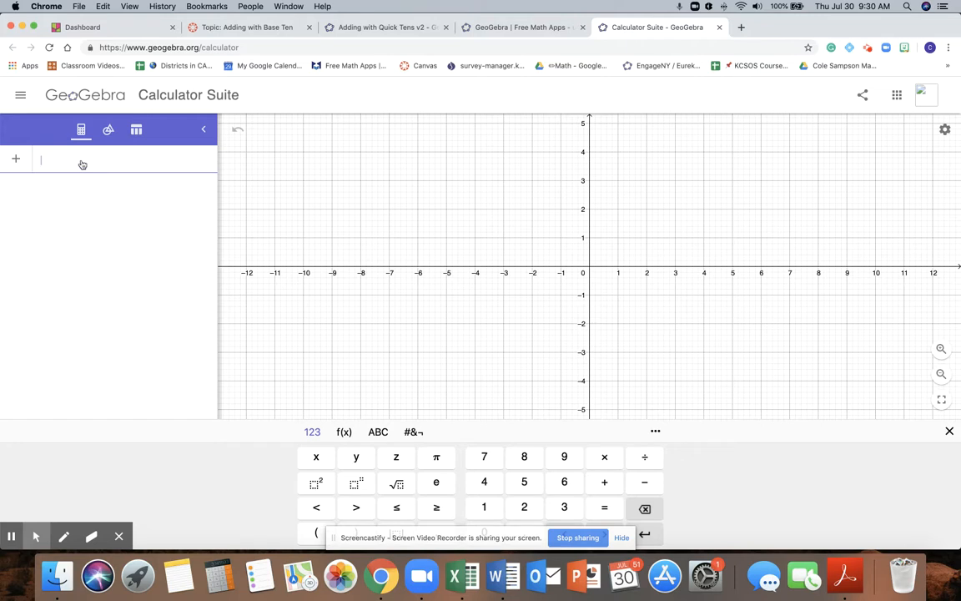
{"action": "type", "text": "y ="}
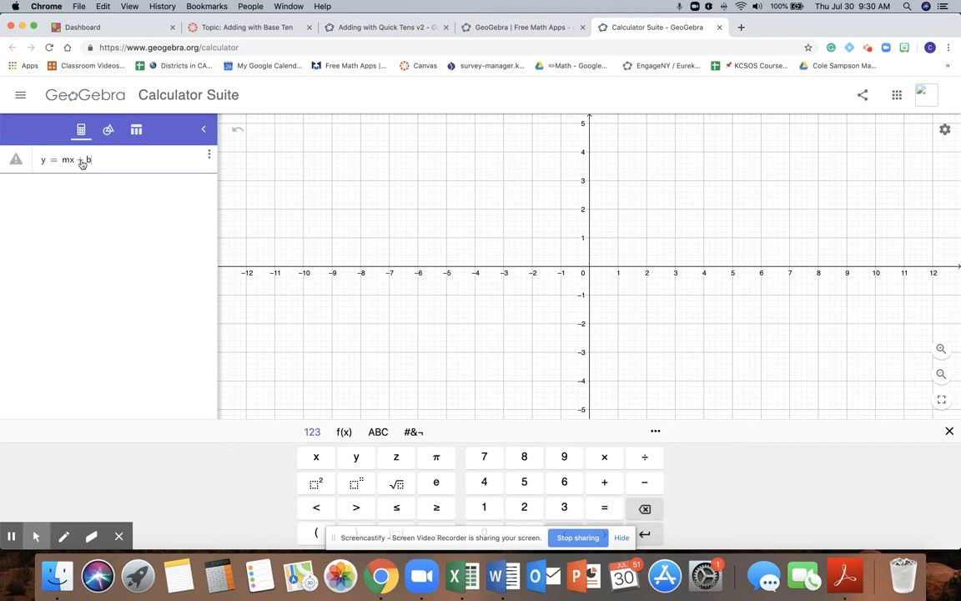
{"action": "type", "text": "mx+b"}
{"action": "key", "text": "Return"}
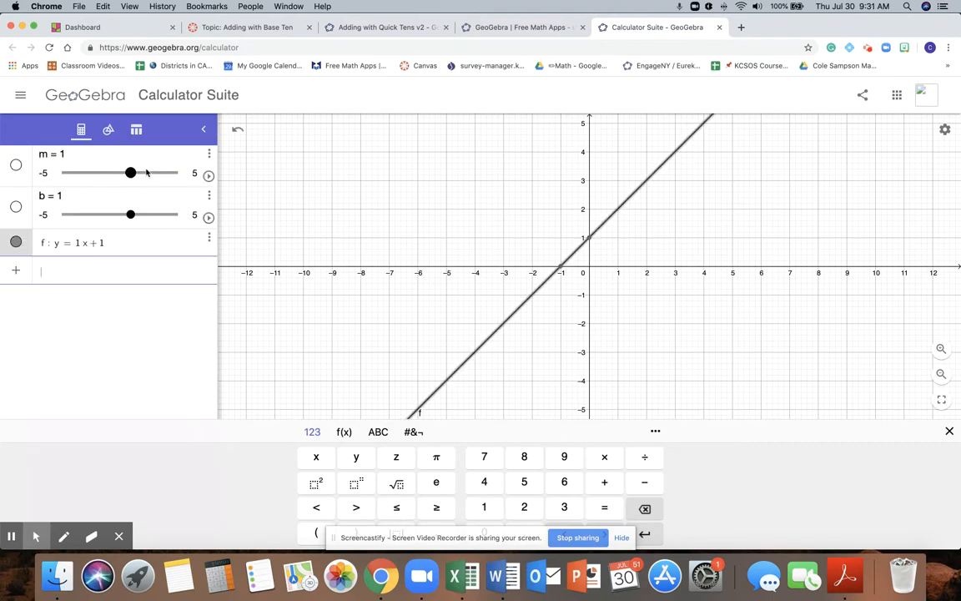
Step: Set slider m to 0.5 and slider b to 0.6, and show both sliders on the graph
{"action": "mouse_move", "coordinate": [130, 173]}
{"action": "left_mouse_down"}
{"action": "mouse_move", "coordinate": [120, 179]}
{"action": "mouse_move", "coordinate": [146, 173]}
{"action": "mouse_move", "coordinate": [125, 172]}
{"action": "left_mouse_up"}
{"action": "mouse_move", "coordinate": [130, 215]}
{"action": "left_mouse_down"}
{"action": "mouse_move", "coordinate": [92, 214]}
{"action": "mouse_move", "coordinate": [156, 214]}
{"action": "mouse_move", "coordinate": [125, 215]}
{"action": "left_mouse_up"}
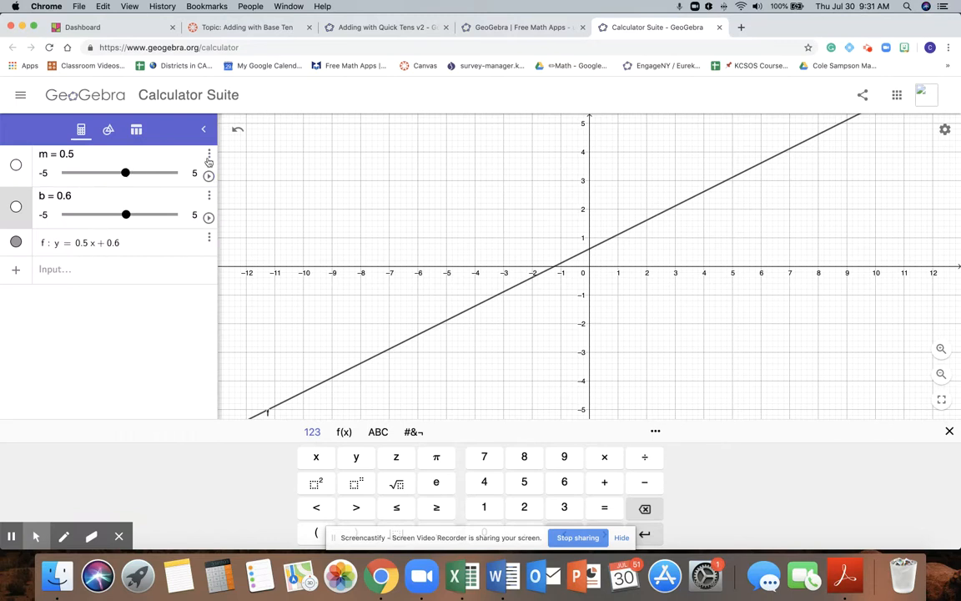
{"action": "left_click", "coordinate": [16, 165]}
{"action": "left_click", "coordinate": [16, 207]}
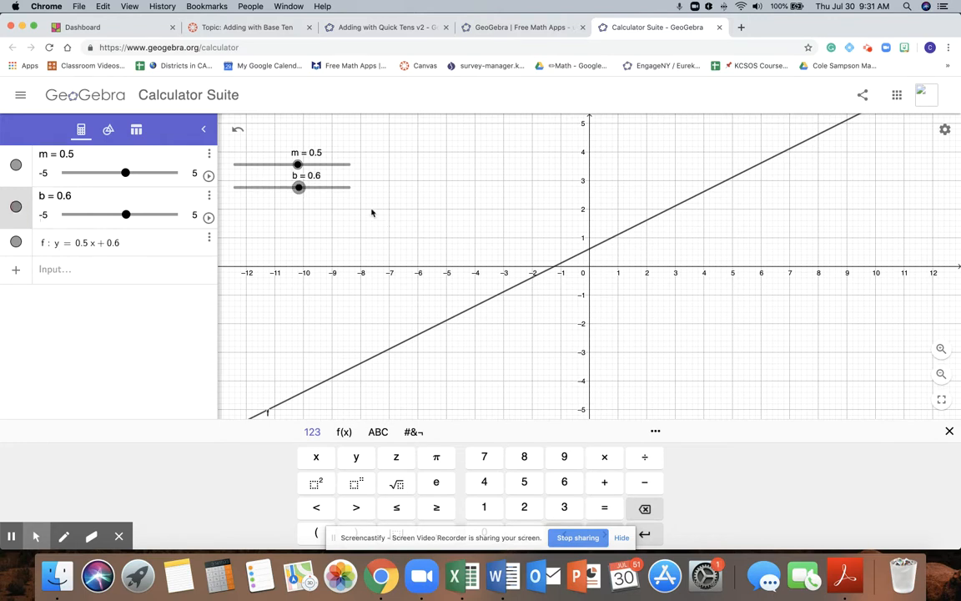
Step: Set m to 1.3 with its slider on the graph and collapse the algebra view
{"action": "mouse_move", "coordinate": [297, 164]}
{"action": "left_mouse_down"}
{"action": "mouse_move", "coordinate": [327, 159]}
{"action": "mouse_move", "coordinate": [286, 168]}
{"action": "mouse_move", "coordinate": [308, 162]}
{"action": "left_mouse_up"}
{"action": "left_click", "coordinate": [290, 164]}
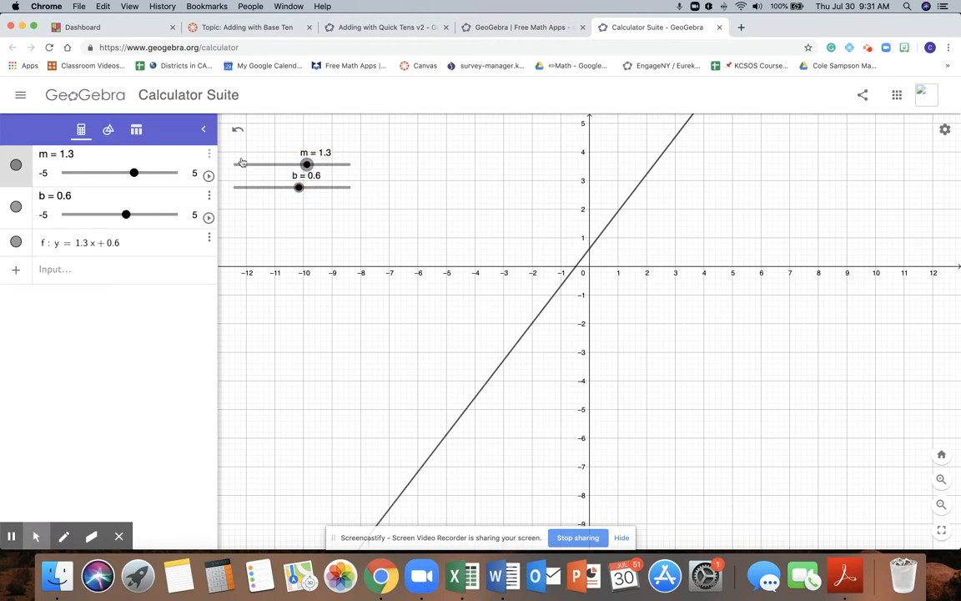
{"action": "left_click", "coordinate": [202, 129]}
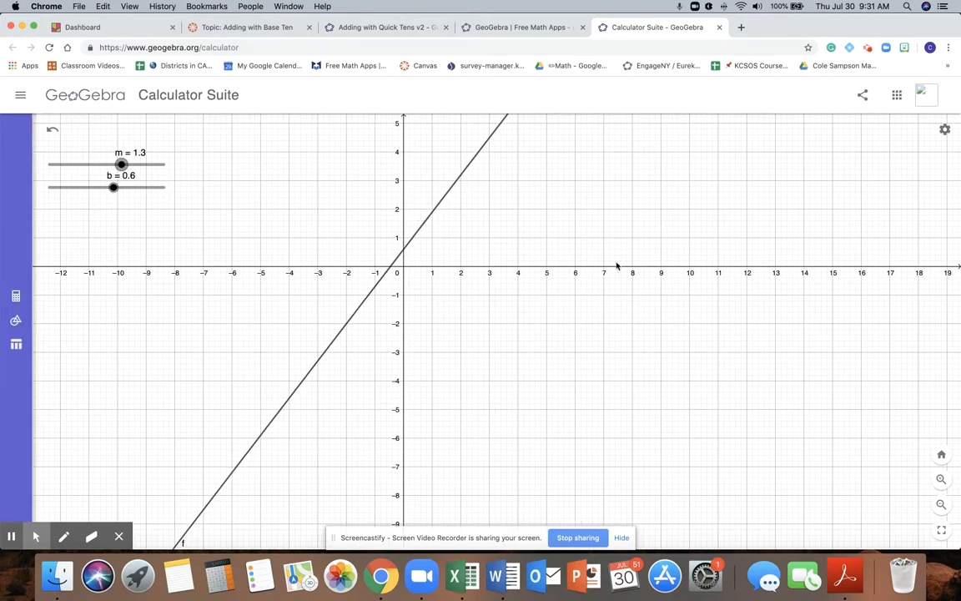
Step: Save the slider graph with the title "Line Graph" and the visibility set to Shared
{"action": "left_click", "coordinate": [862, 97]}
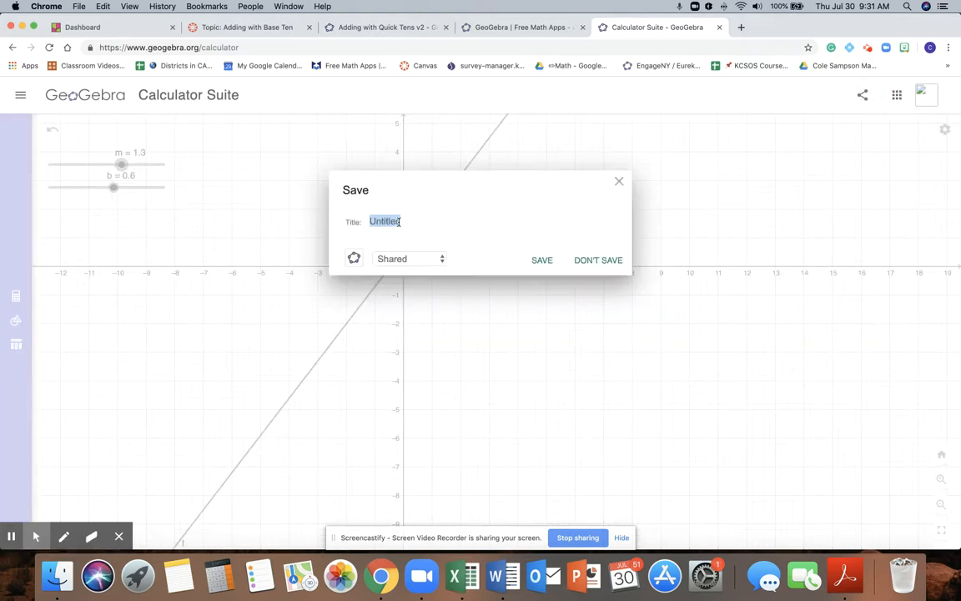
{"action": "type", "text": "Line Graph"}
{"action": "left_click", "coordinate": [419, 259]}
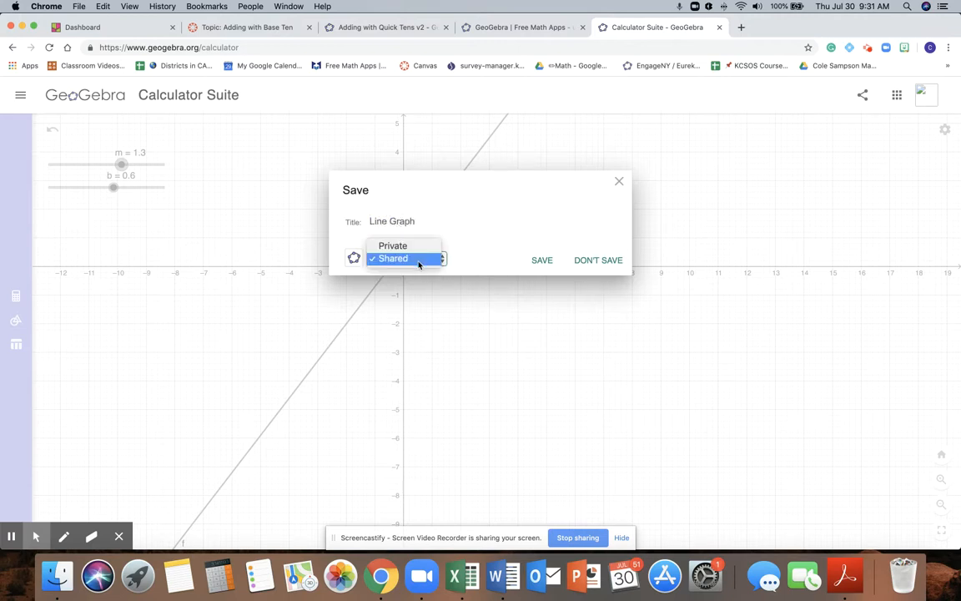
{"action": "left_click", "coordinate": [482, 234]}
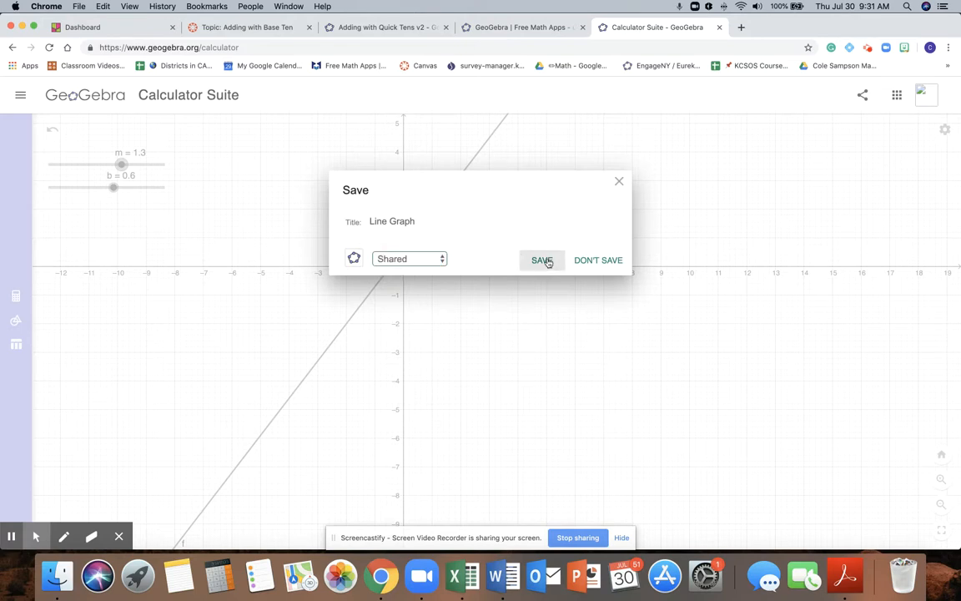
{"action": "left_click", "coordinate": [418, 259]}
{"action": "left_click", "coordinate": [543, 261]}
{"action": "left_click", "coordinate": [542, 261]}
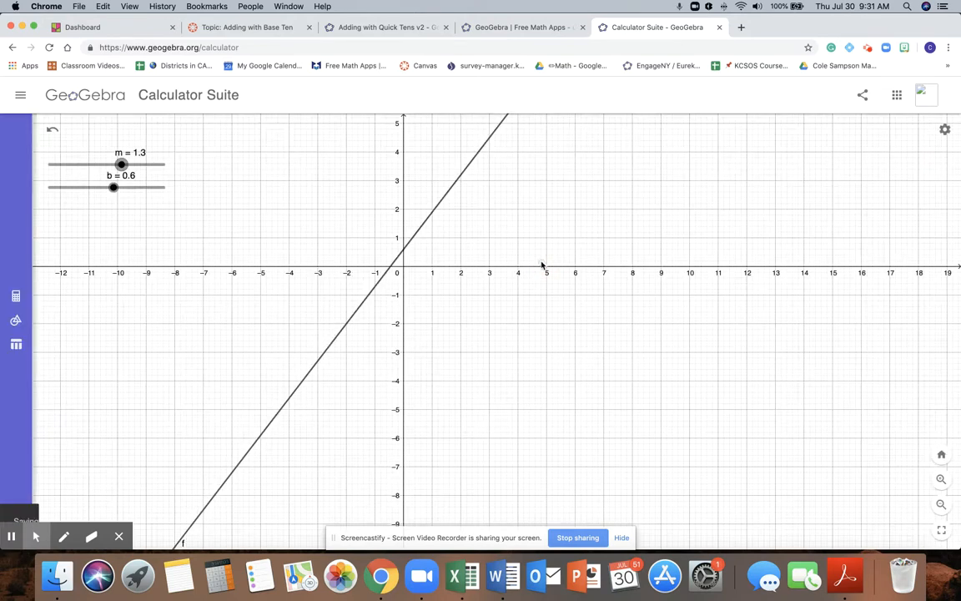
Step: Open the graph's sharing options, cancel the .ggb file export and copy the graph's embed code
{"action": "left_click", "coordinate": [864, 100]}
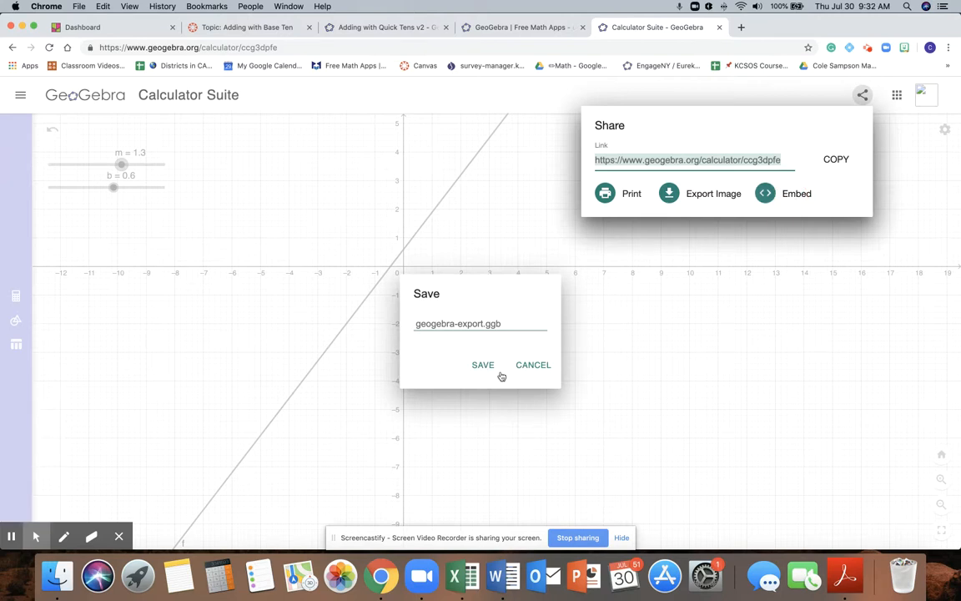
{"action": "left_click", "coordinate": [530, 369]}
{"action": "left_click", "coordinate": [785, 192]}
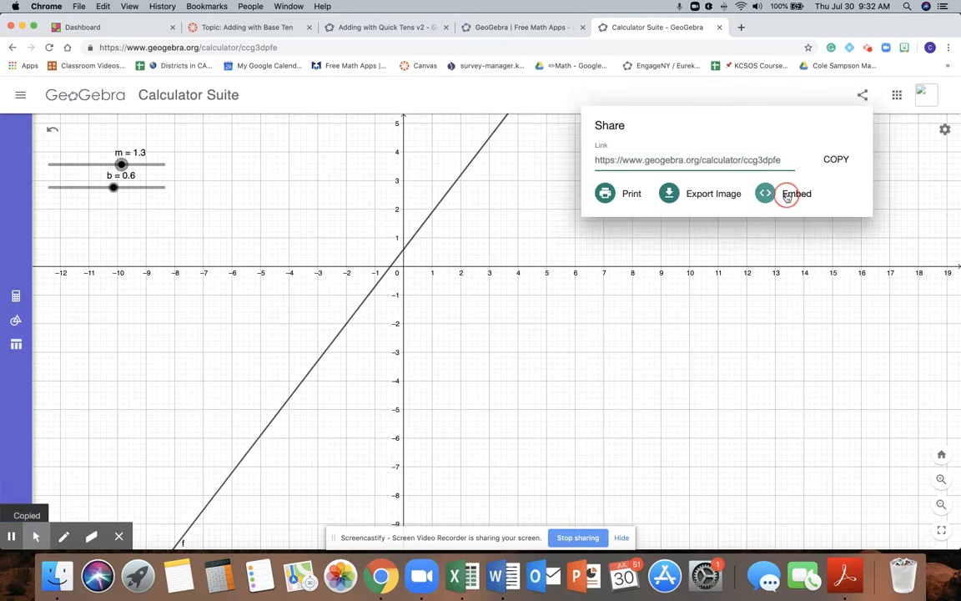
{"action": "mouse_move", "coordinate": [56, 531]}
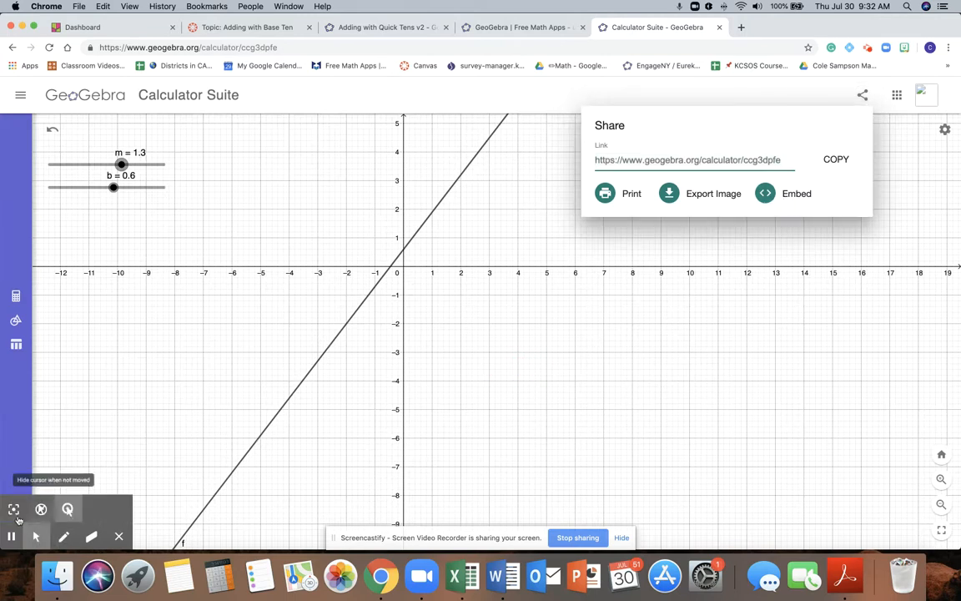
{"action": "left_click", "coordinate": [799, 194]}
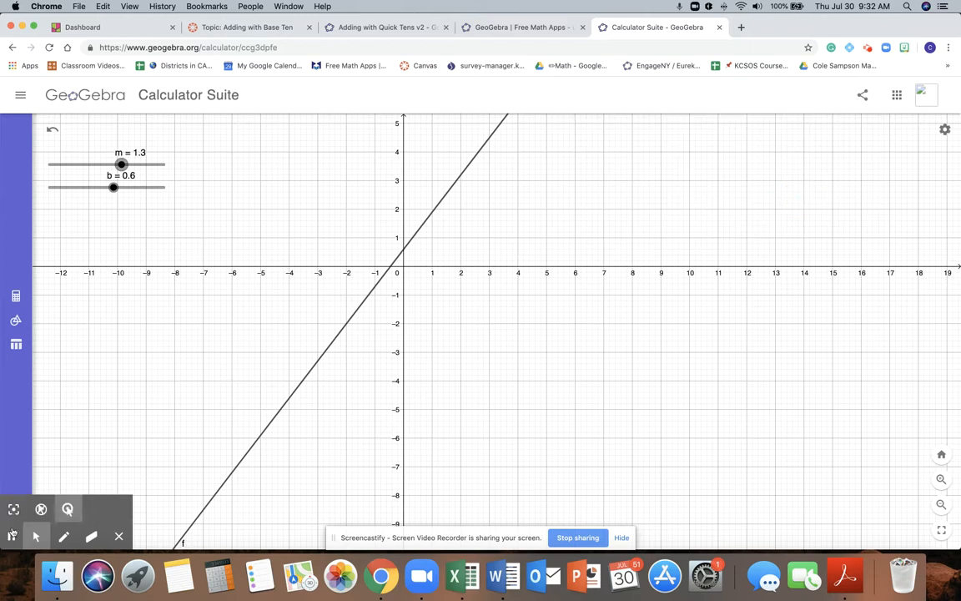
Step: Switch to the Canvas discussion page and open the demo course's modules
{"action": "left_click", "coordinate": [507, 32]}
{"action": "left_click", "coordinate": [248, 28]}
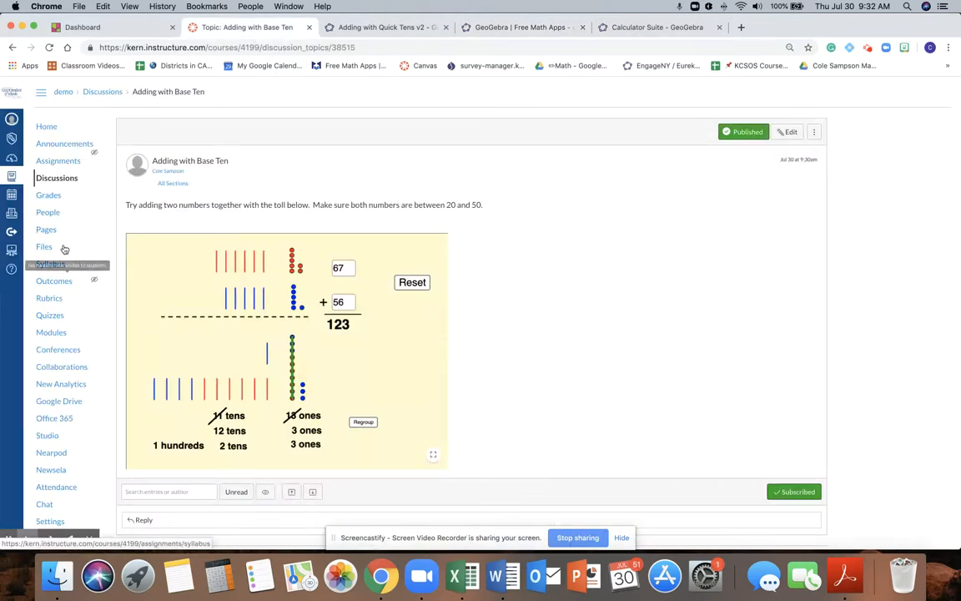
{"action": "left_click", "coordinate": [59, 333]}
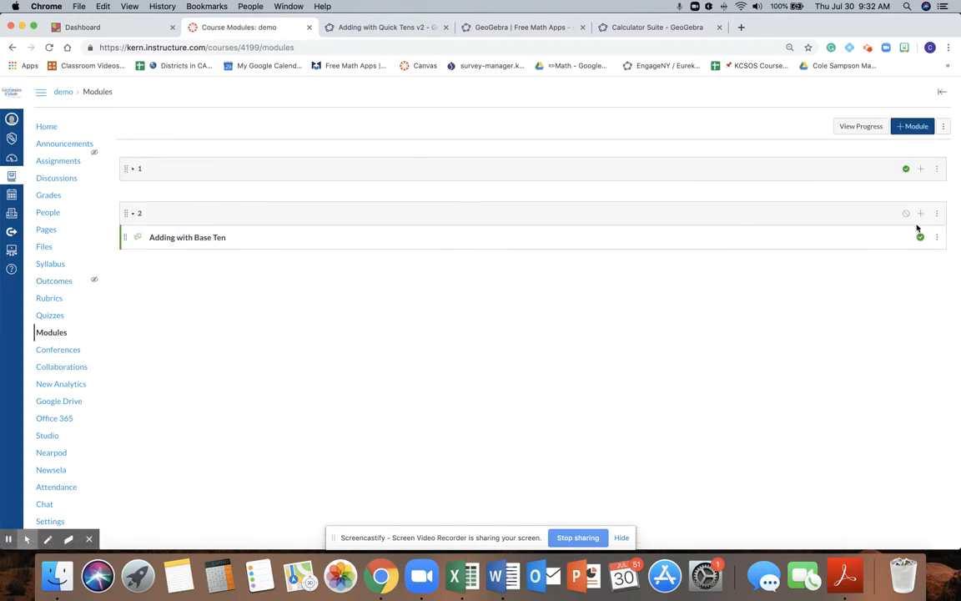
Step: Add a new page named "Line graph" to module 2
{"action": "left_click", "coordinate": [920, 213]}
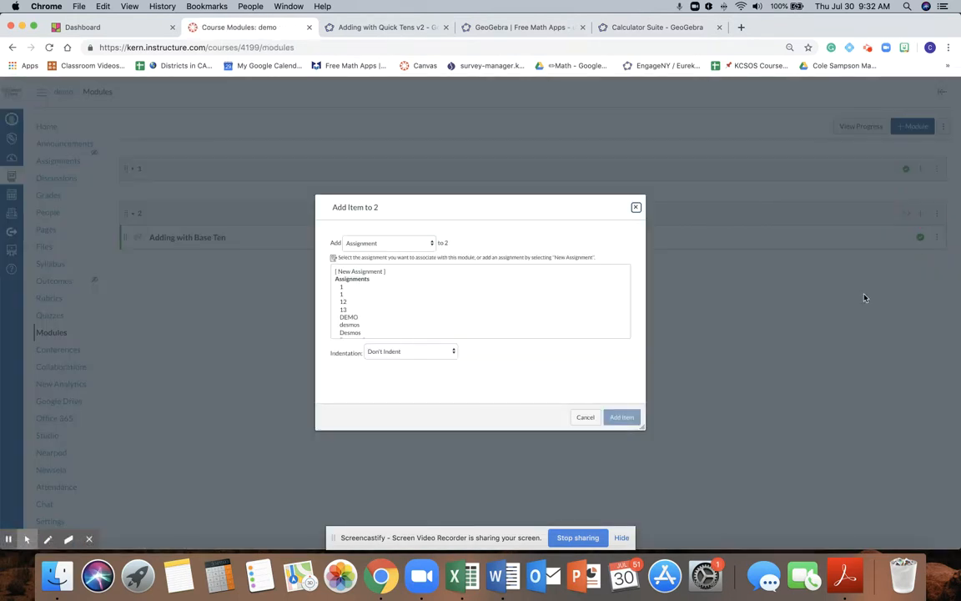
{"action": "left_click", "coordinate": [397, 246]}
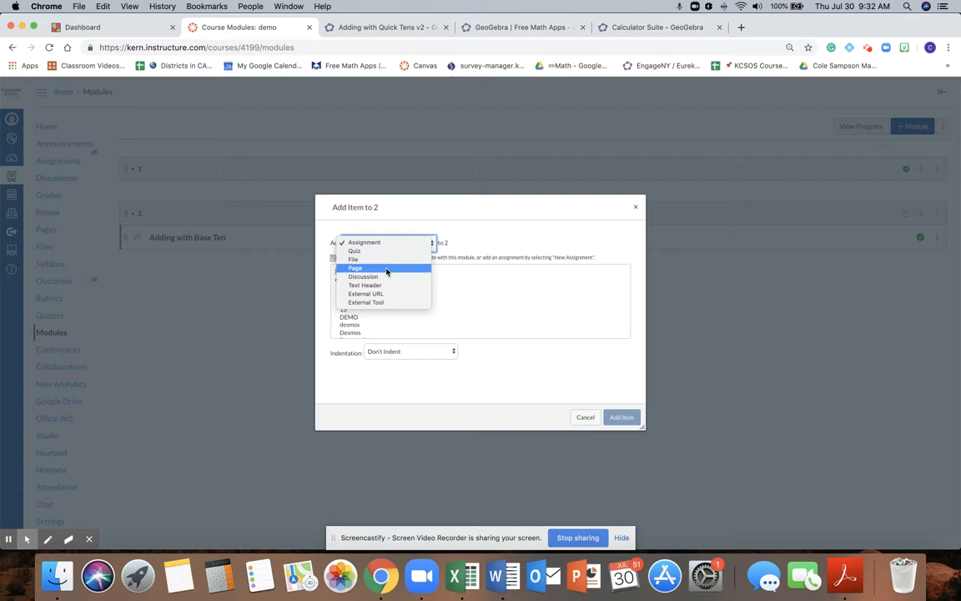
{"action": "left_click", "coordinate": [387, 271]}
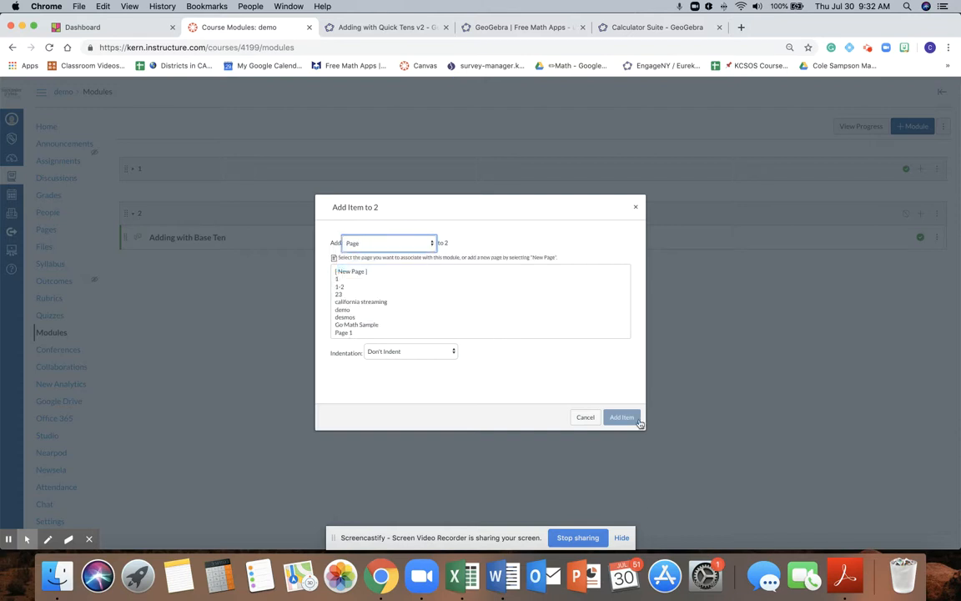
{"action": "left_click", "coordinate": [361, 271]}
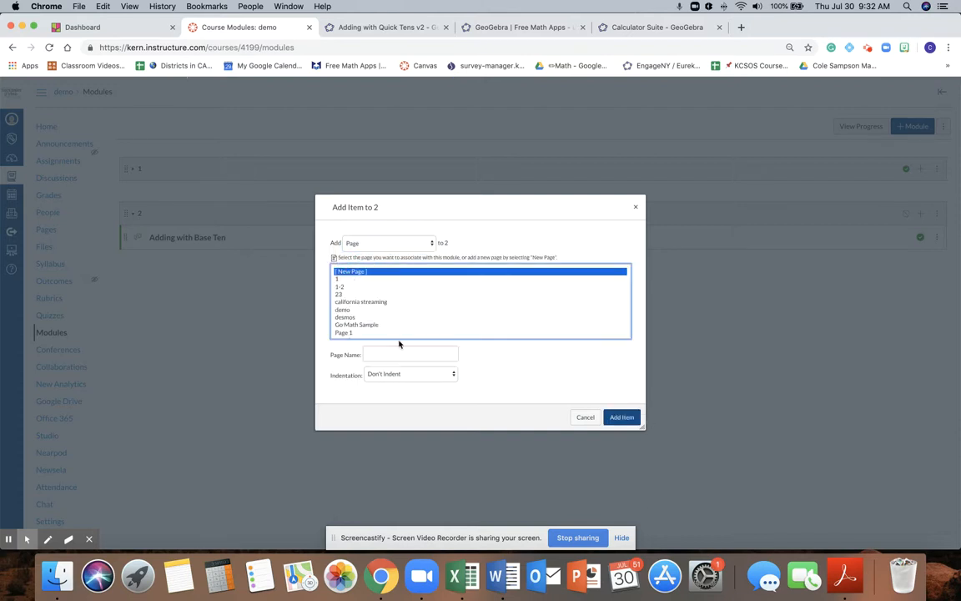
{"action": "left_click", "coordinate": [398, 350]}
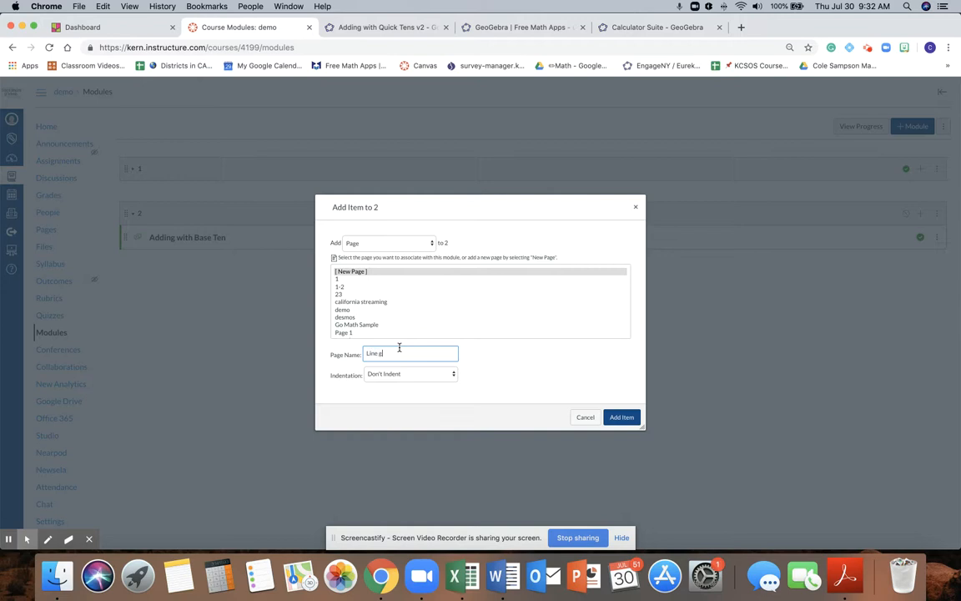
{"action": "left_click", "coordinate": [621, 417]}
Step: Open the Line graph page for editing, paste the GeoGebra embed code as HTML and return to the rich content view
{"action": "left_click", "coordinate": [183, 269]}
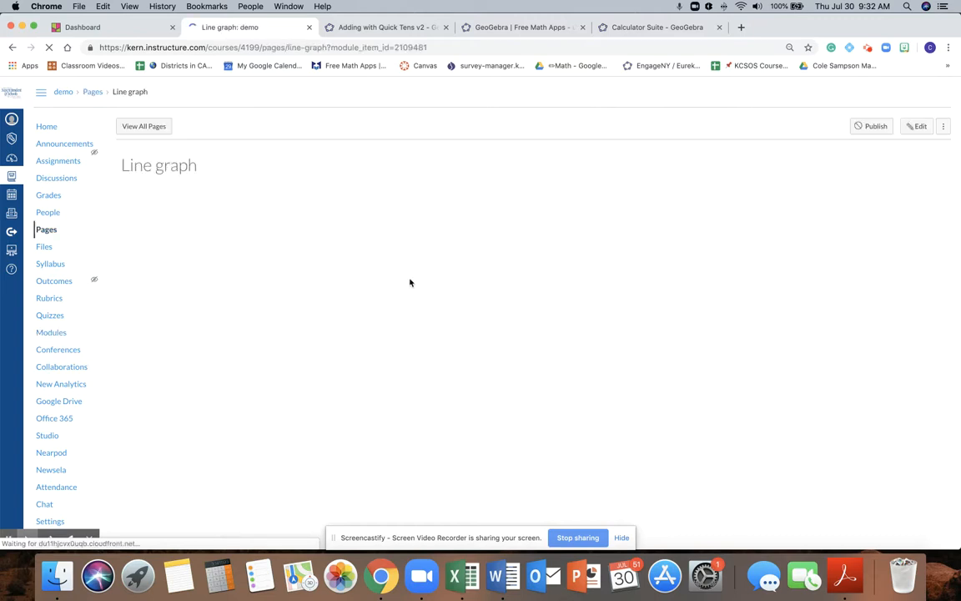
{"action": "left_click", "coordinate": [836, 125]}
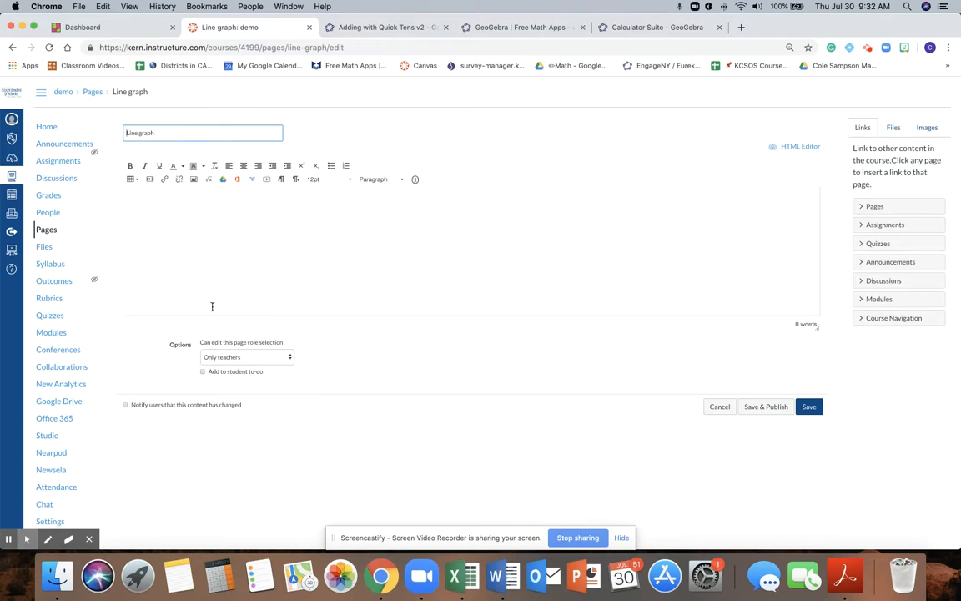
{"action": "left_click", "coordinate": [793, 146]}
{"action": "left_click", "coordinate": [288, 197]}
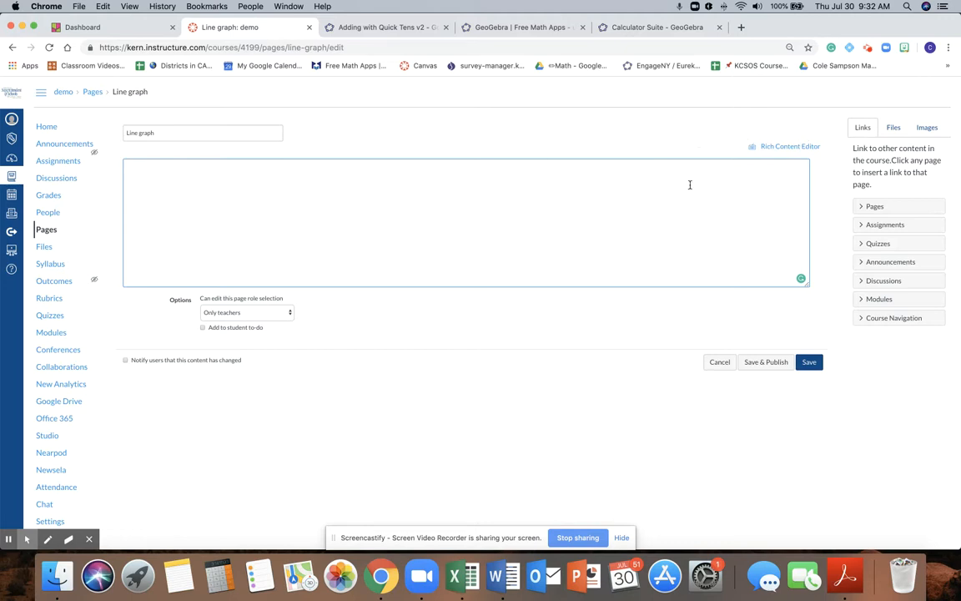
{"action": "left_click", "coordinate": [803, 148]}
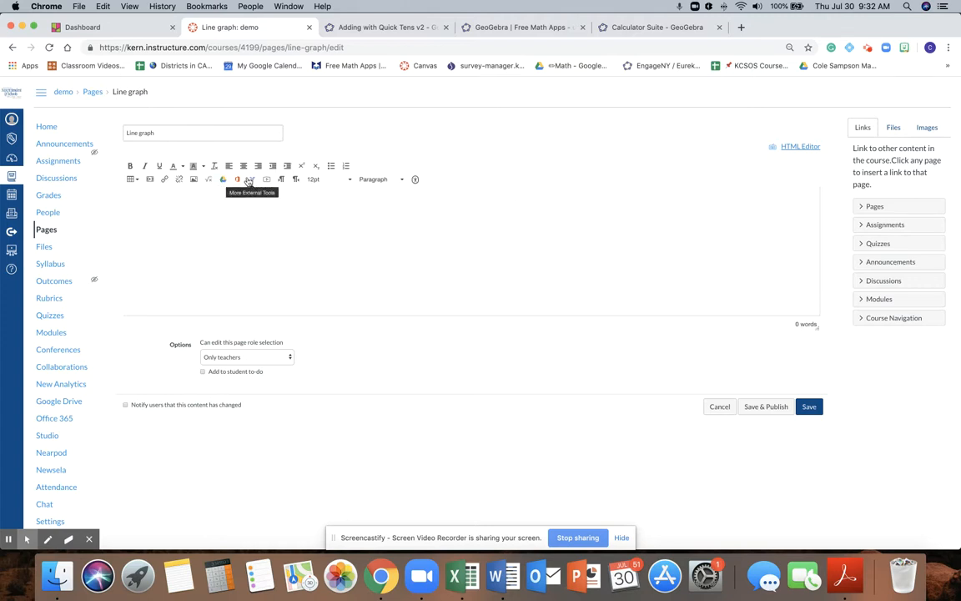
{"action": "left_click", "coordinate": [806, 148]}
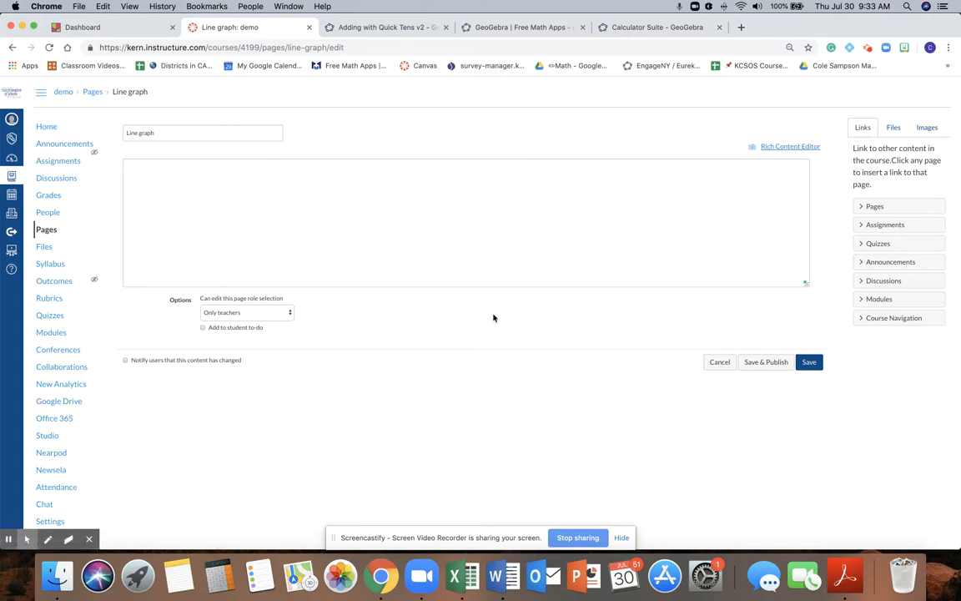
{"action": "left_click", "coordinate": [359, 208]}
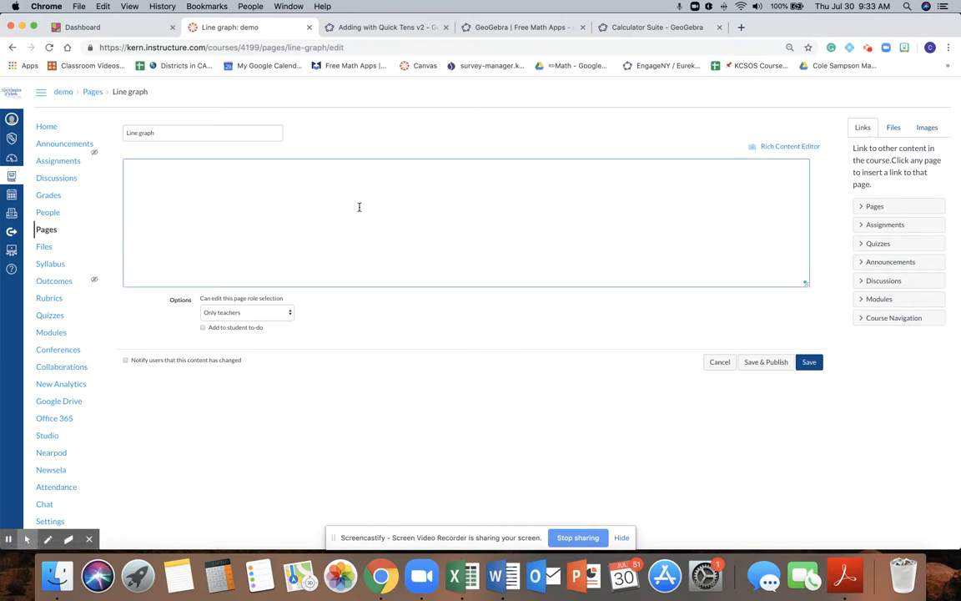
{"action": "type", "text": "<iframe src=\"https://www.geogebra.org/calculator/ccg3dpfe?embed\" width=\"800\" height=\"600\" allowfullscreen style=\"border: 1px solid #e4e4e4;border-radius: 4px;\" frameborder=\"0\"></iframe>"}
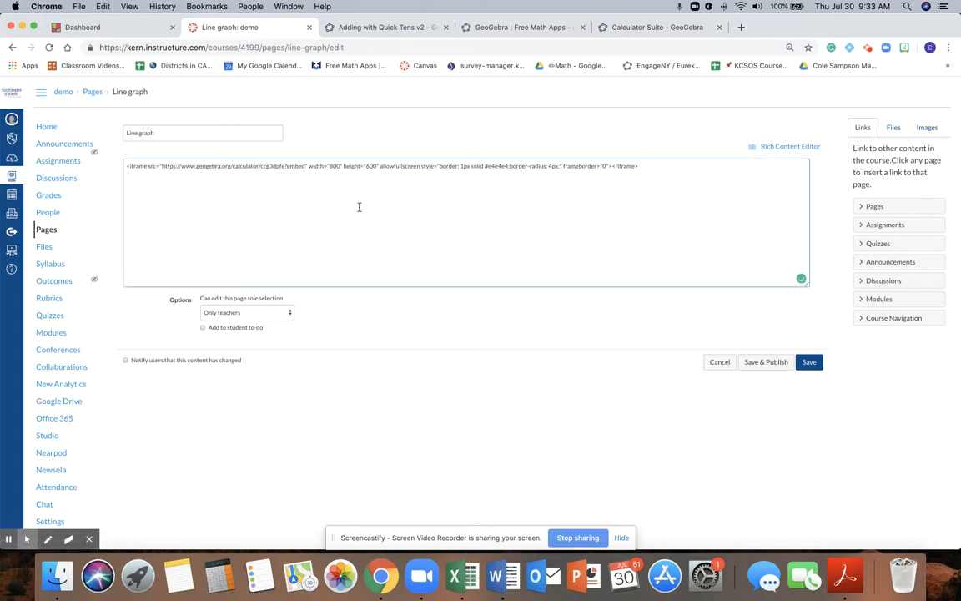
{"action": "left_click", "coordinate": [790, 147]}
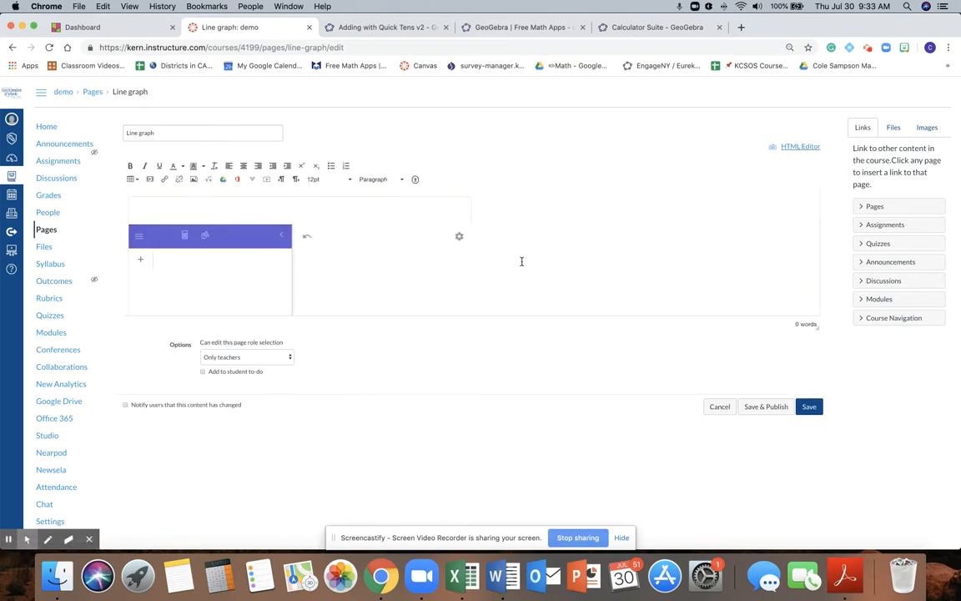
Step: Save the Line graph page, testing its embedded sliders in the enlarged editor with b at 2.7 and again on the saved page
{"action": "left_click_drag", "start_coordinate": [817, 327], "coordinate": [844, 458]}
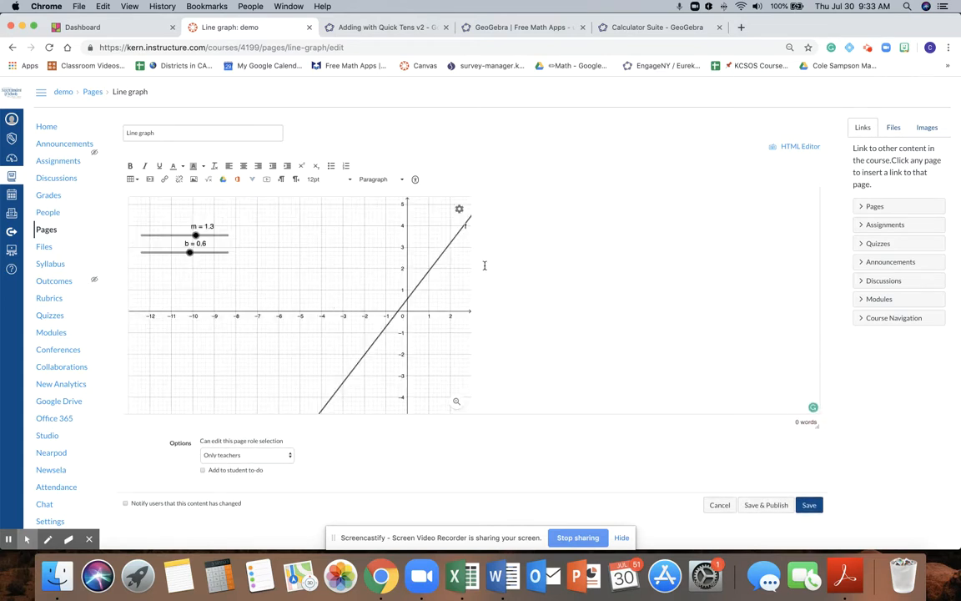
{"action": "left_click_drag", "start_coordinate": [186, 255], "coordinate": [208, 252]}
{"action": "left_click", "coordinate": [811, 507]}
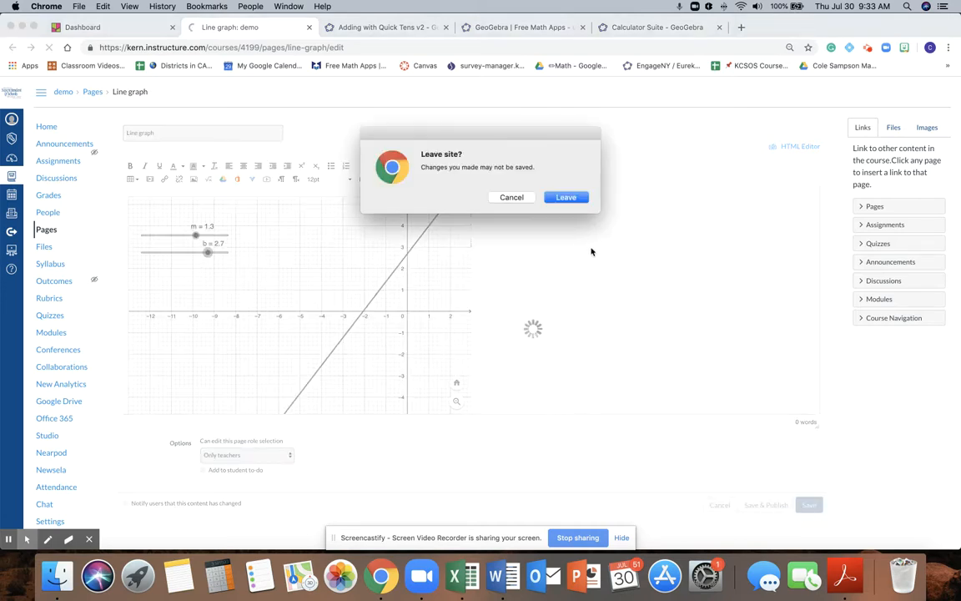
{"action": "left_click", "coordinate": [567, 200]}
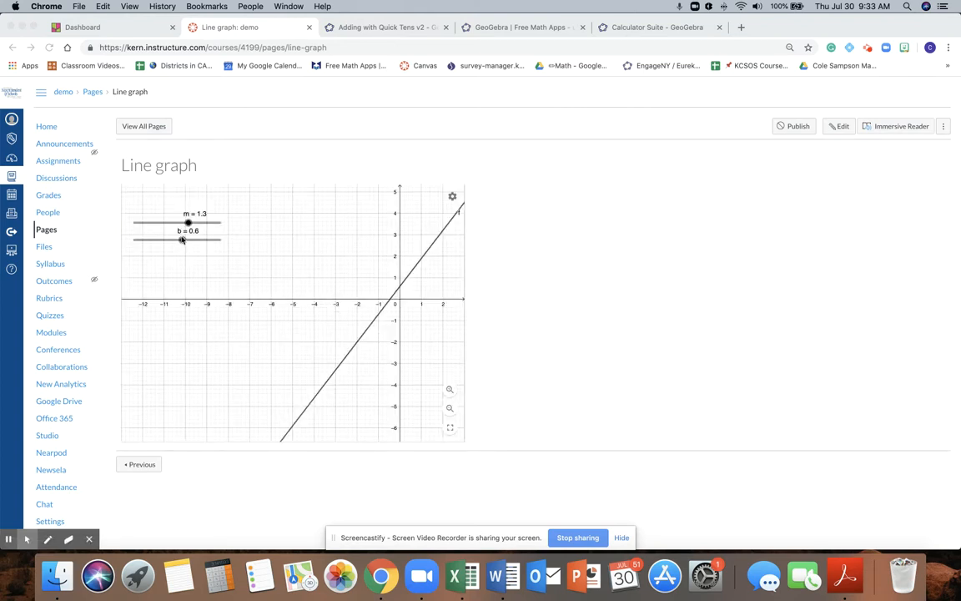
{"action": "mouse_move", "coordinate": [185, 241]}
{"action": "left_mouse_down"}
{"action": "mouse_move", "coordinate": [197, 243]}
{"action": "mouse_move", "coordinate": [161, 219]}
{"action": "mouse_move", "coordinate": [195, 221]}
{"action": "mouse_move", "coordinate": [181, 223]}
{"action": "mouse_move", "coordinate": [187, 241]}
{"action": "mouse_move", "coordinate": [206, 242]}
{"action": "mouse_move", "coordinate": [157, 241]}
{"action": "mouse_move", "coordinate": [198, 241]}
{"action": "mouse_move", "coordinate": [165, 243]}
{"action": "mouse_move", "coordinate": [180, 222]}
{"action": "mouse_move", "coordinate": [171, 221]}
{"action": "mouse_move", "coordinate": [188, 222]}
{"action": "left_mouse_up"}
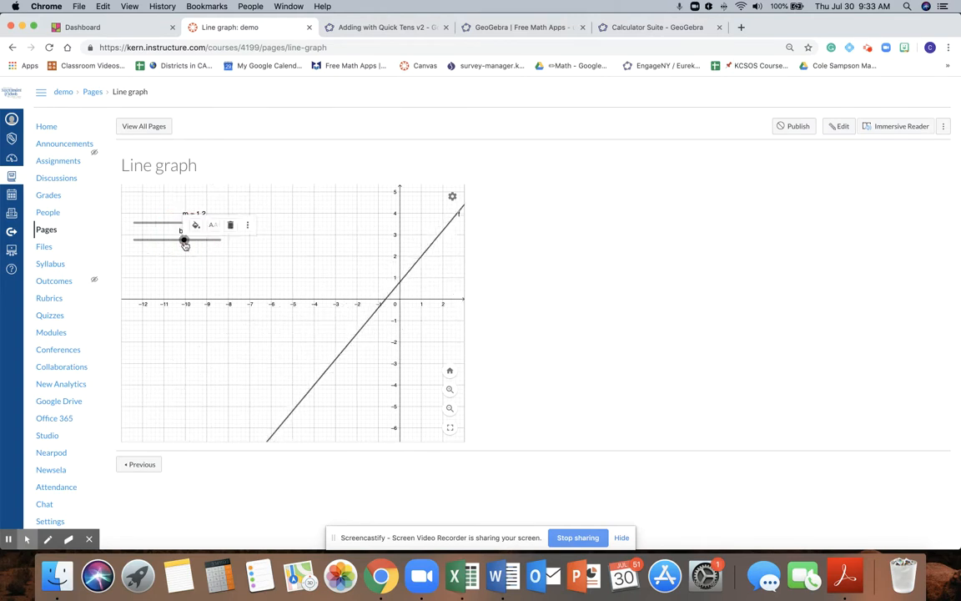